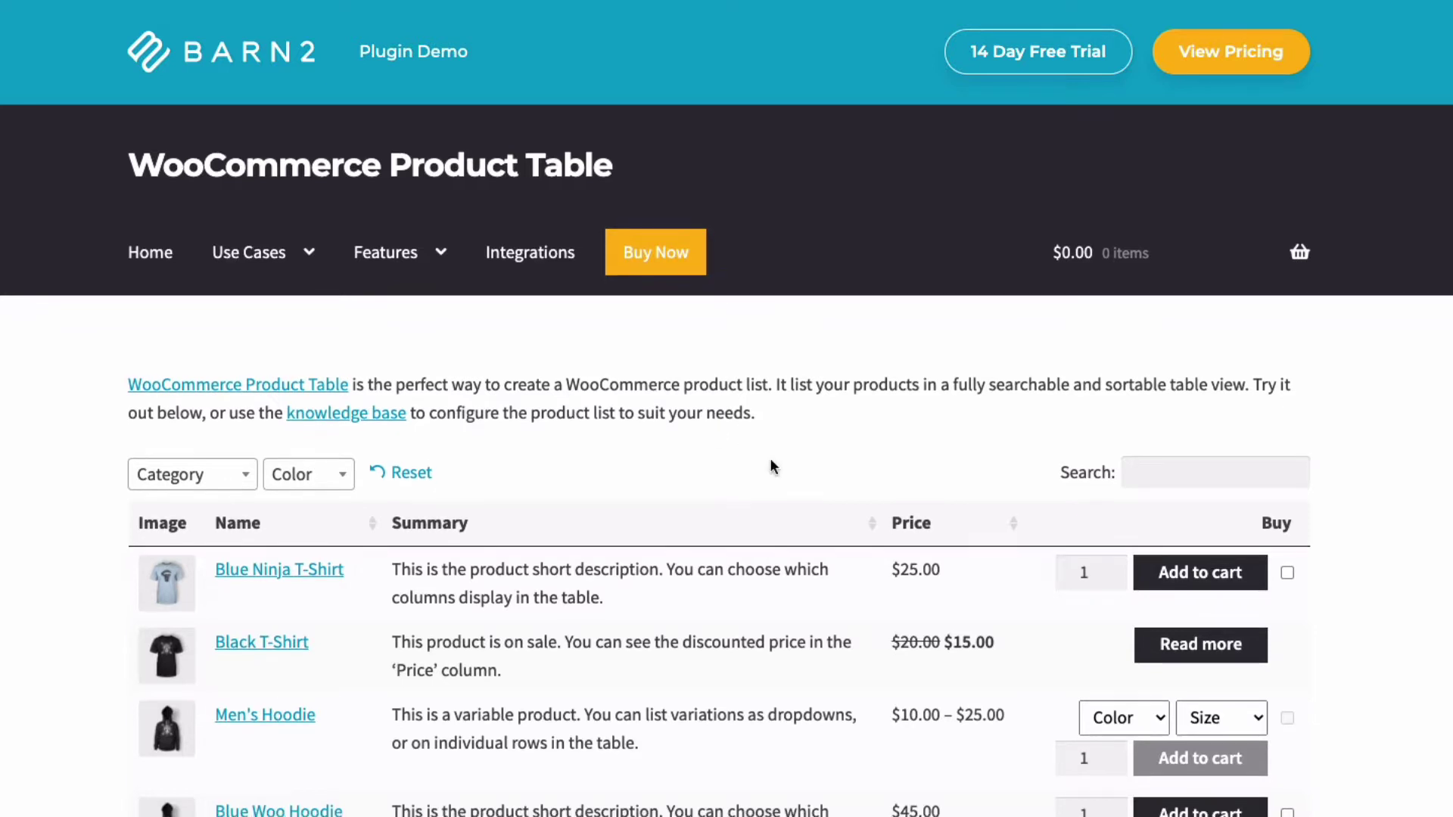
Tick the Blue Ninja T-Shirt and set the Men's Hoodie to Grey, size Large
{"action": "scroll", "coordinate": [743, 433], "scroll_direction": "down", "scroll_amount": 3}
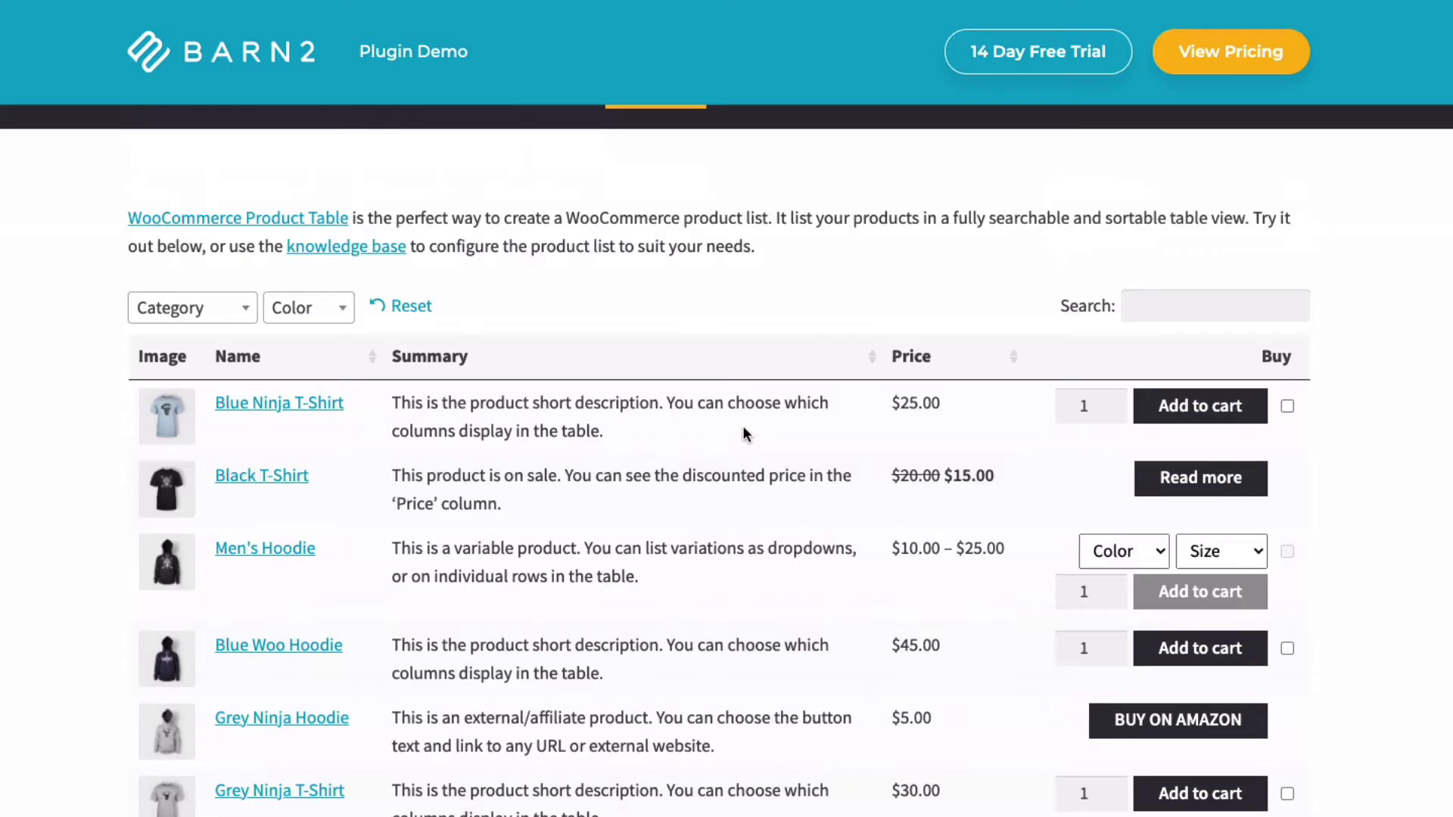
{"action": "scroll", "coordinate": [745, 428], "scroll_direction": "down", "scroll_amount": 3}
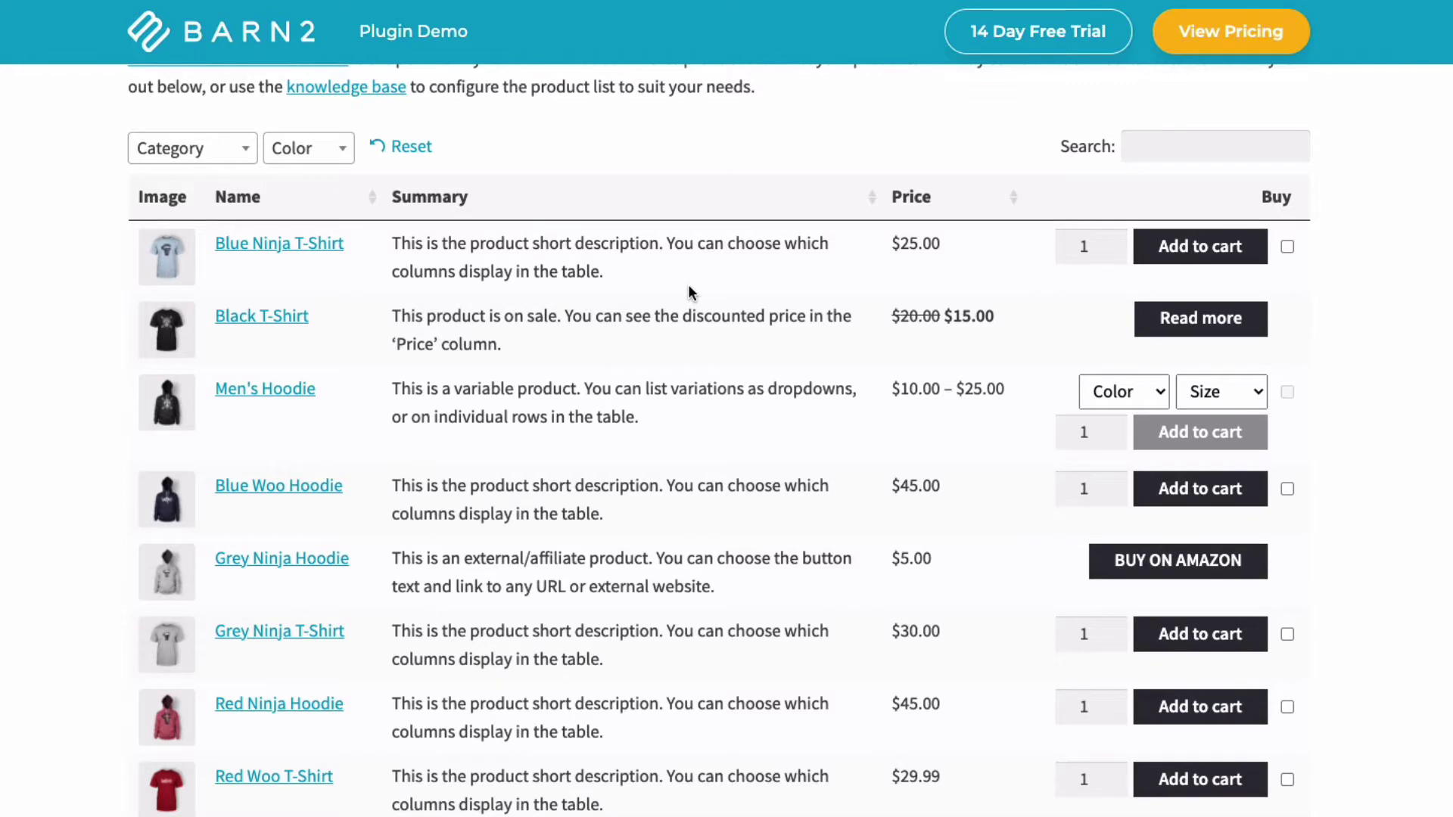
{"action": "left_click", "coordinate": [1287, 248]}
{"action": "left_click", "coordinate": [1151, 392]}
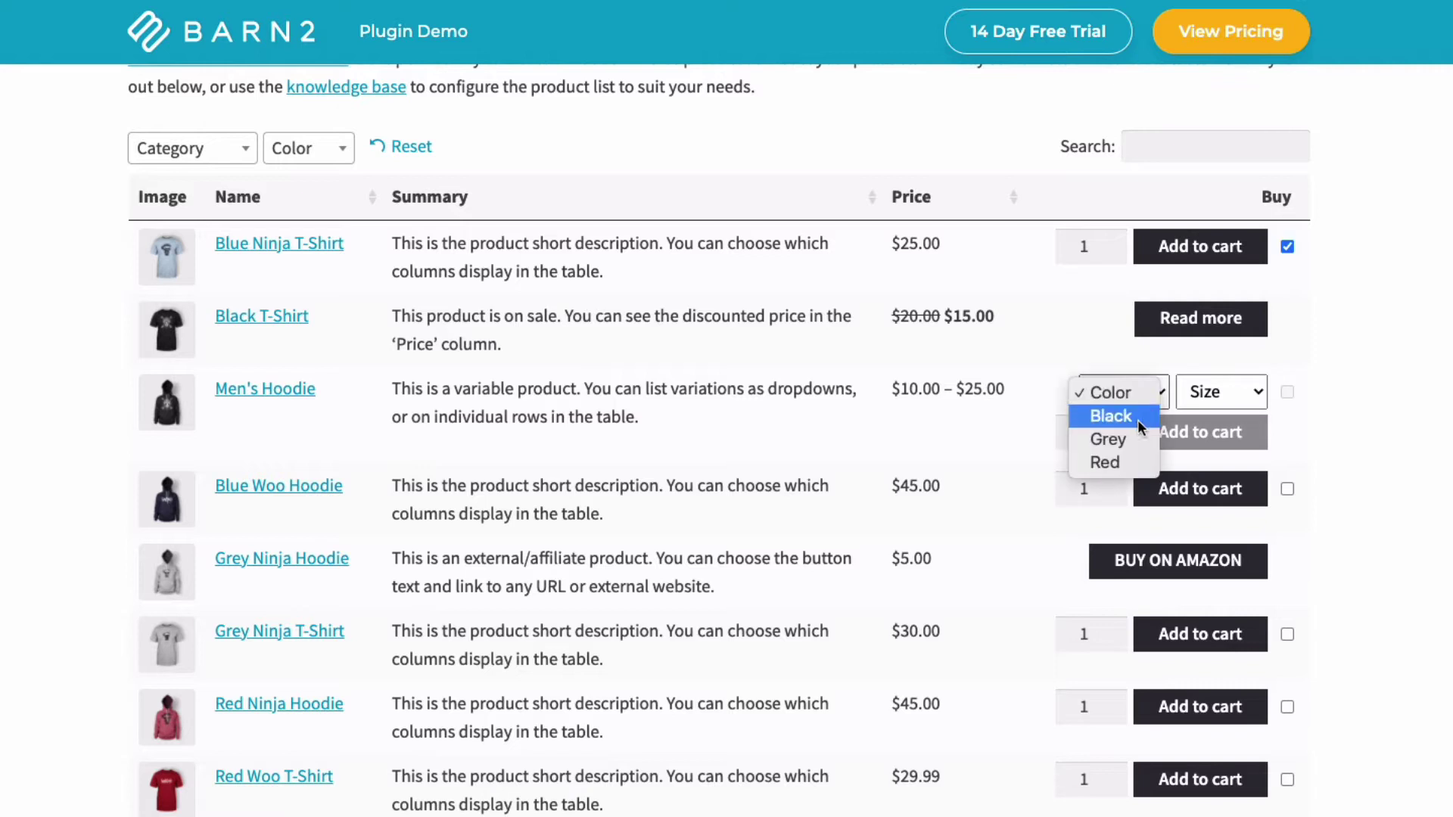
{"action": "left_click", "coordinate": [1107, 439]}
{"action": "left_click", "coordinate": [1195, 393]}
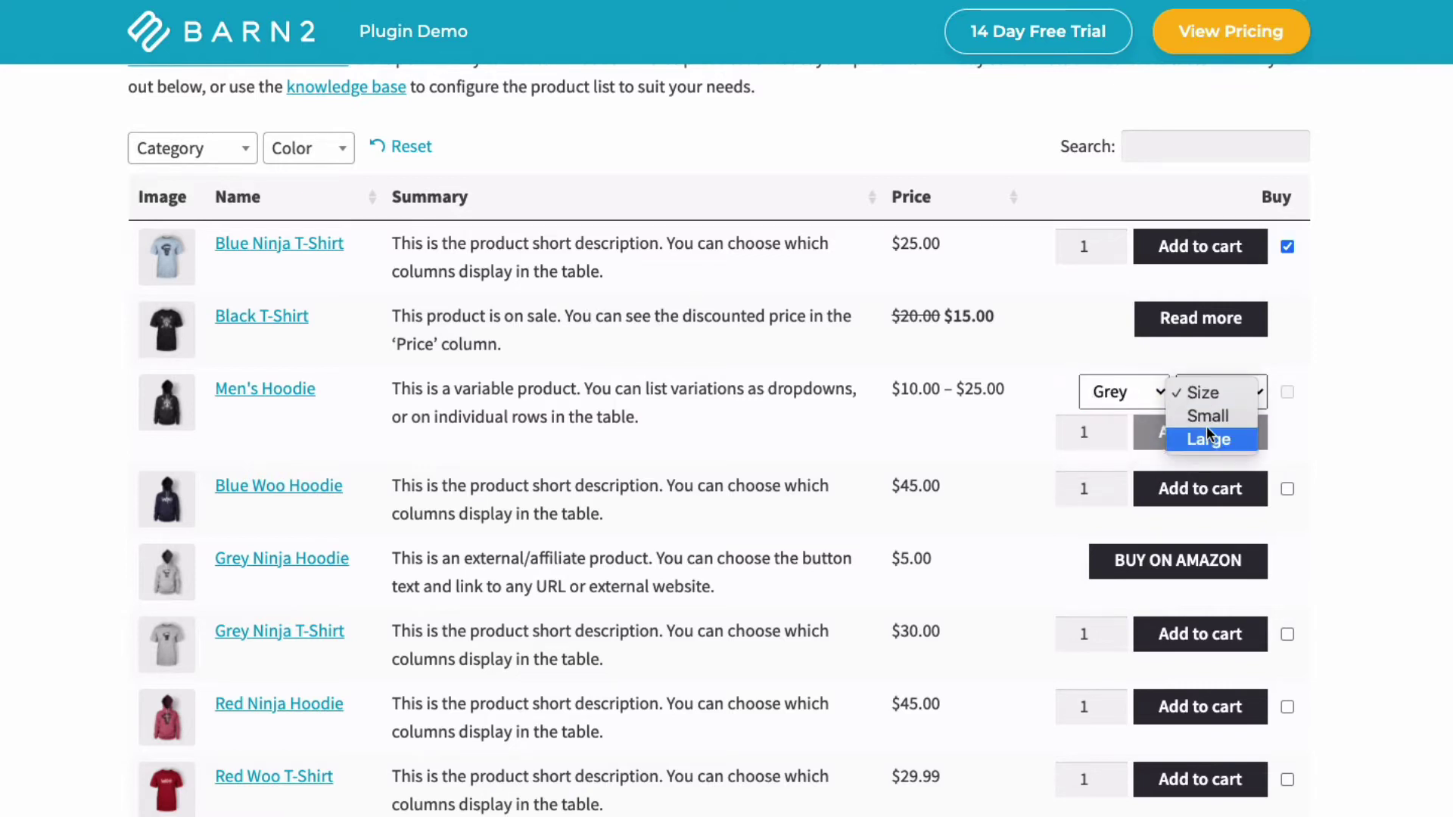
{"action": "left_click", "coordinate": [1208, 437]}
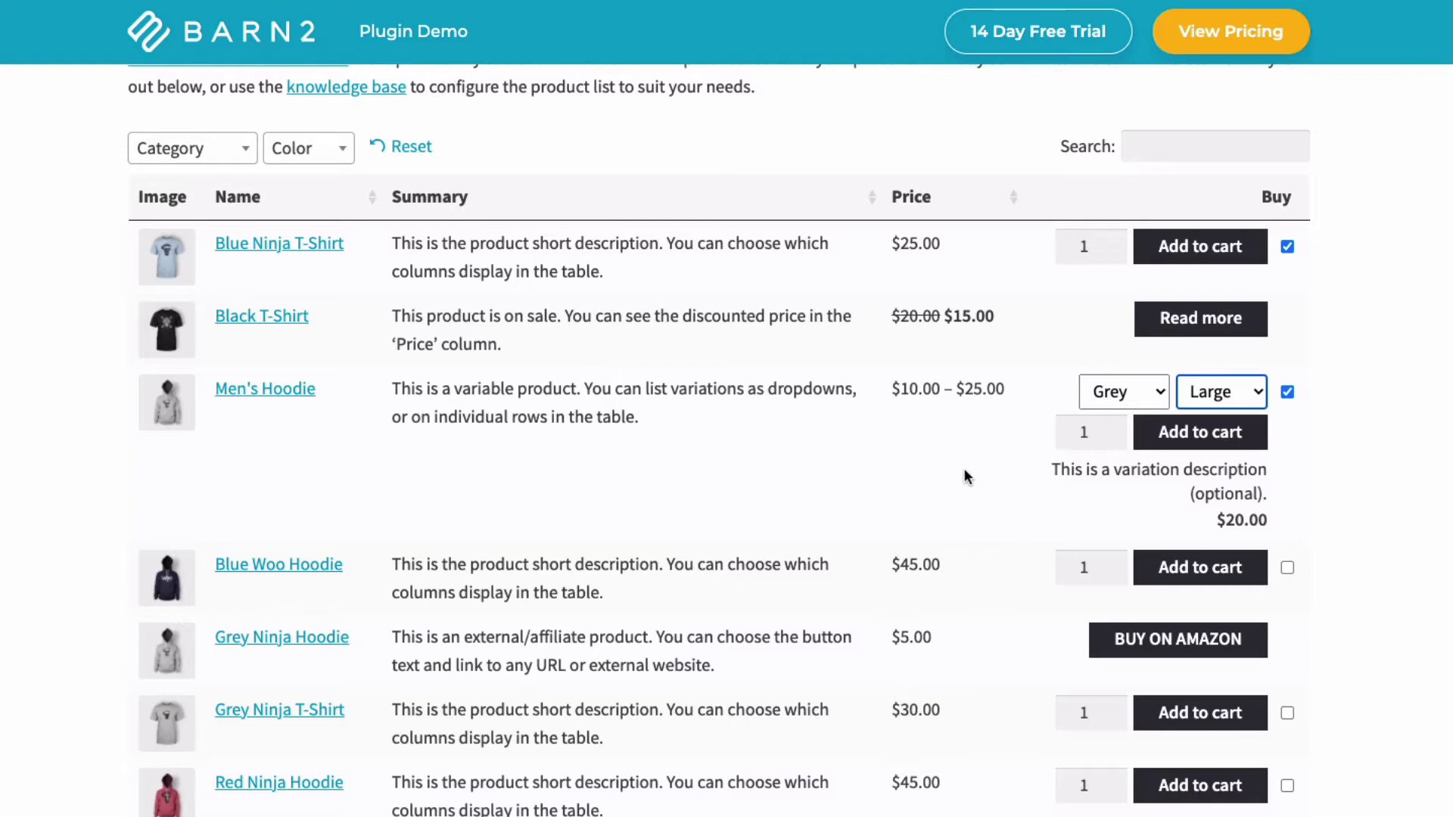
Tick the Red Ninja Hoodie and set its quantity to 2
{"action": "scroll", "coordinate": [964, 473], "scroll_direction": "down", "scroll_amount": 3}
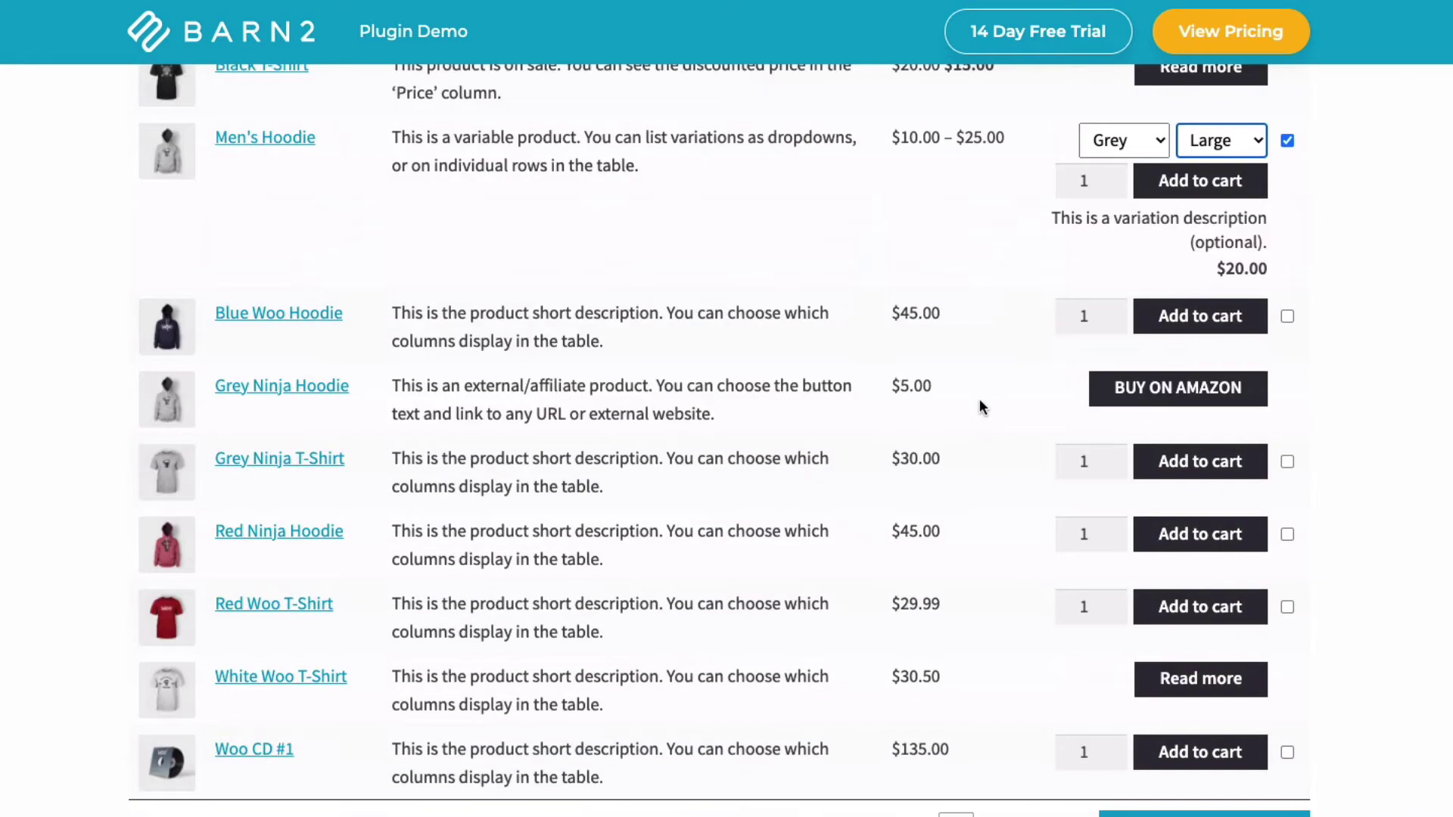
{"action": "left_click", "coordinate": [1287, 535]}
{"action": "left_click", "coordinate": [1118, 537]}
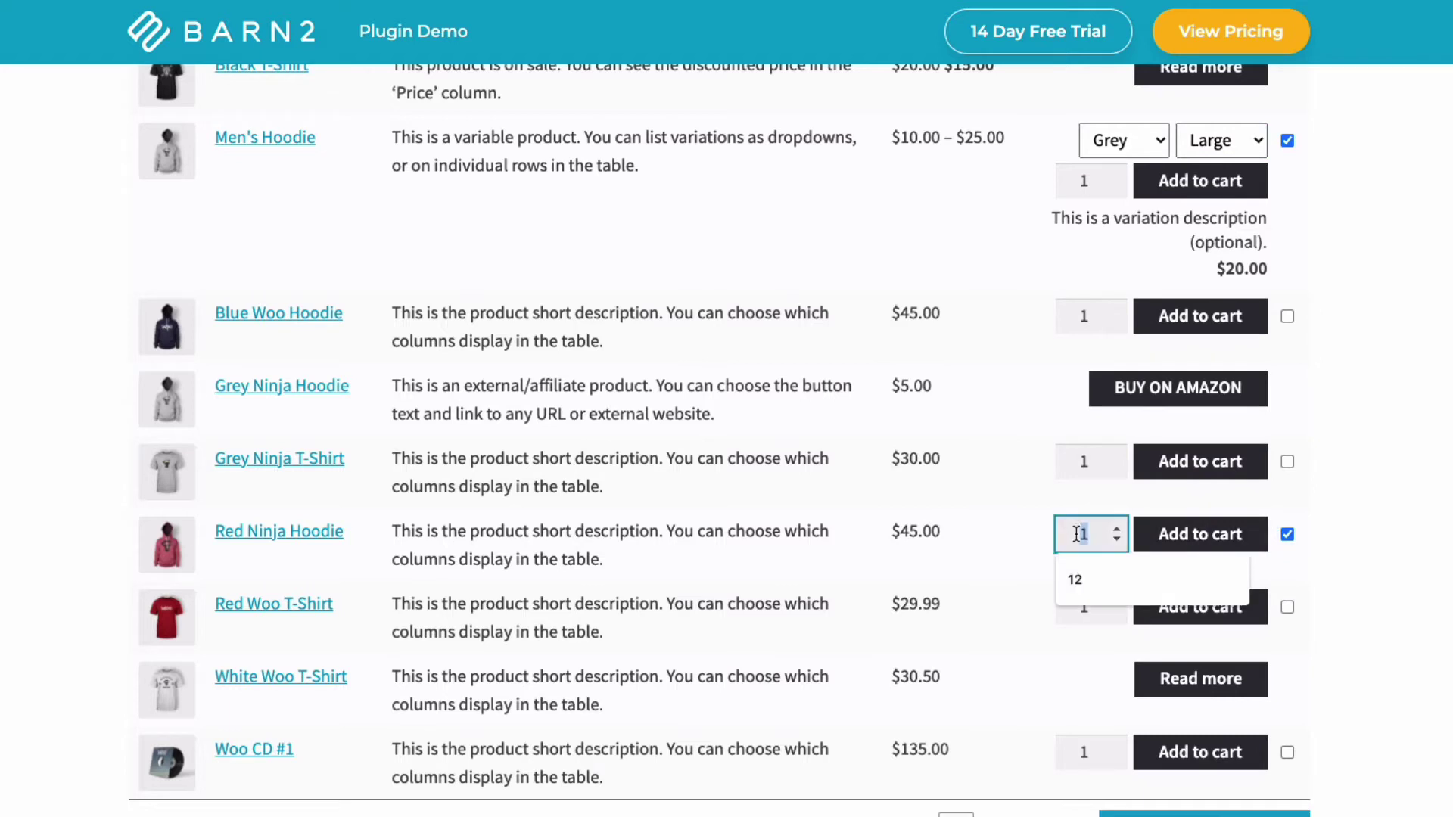
{"action": "left_click", "coordinate": [1118, 530]}
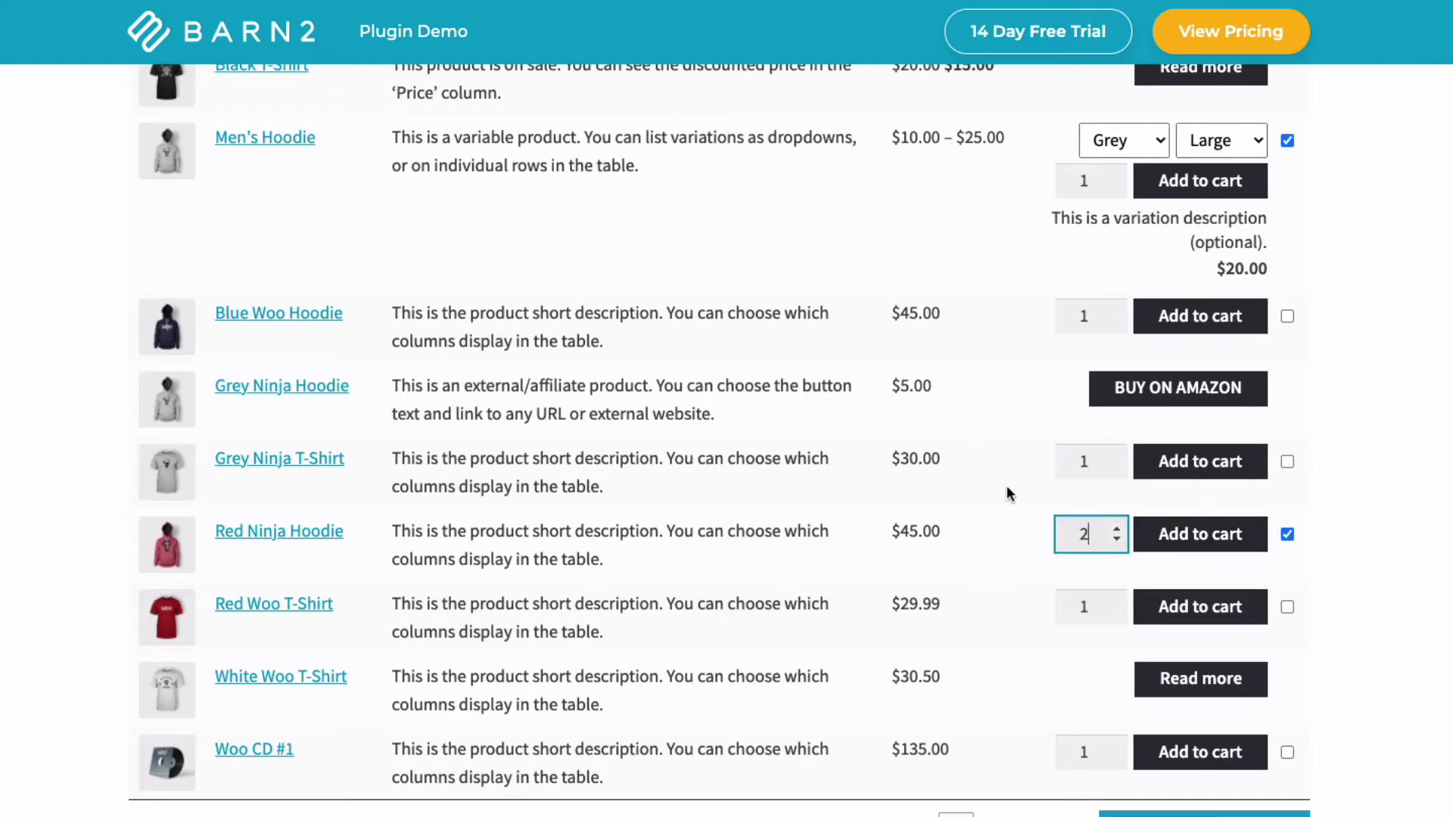
{"action": "scroll", "coordinate": [991, 454], "scroll_direction": "down", "scroll_amount": 2}
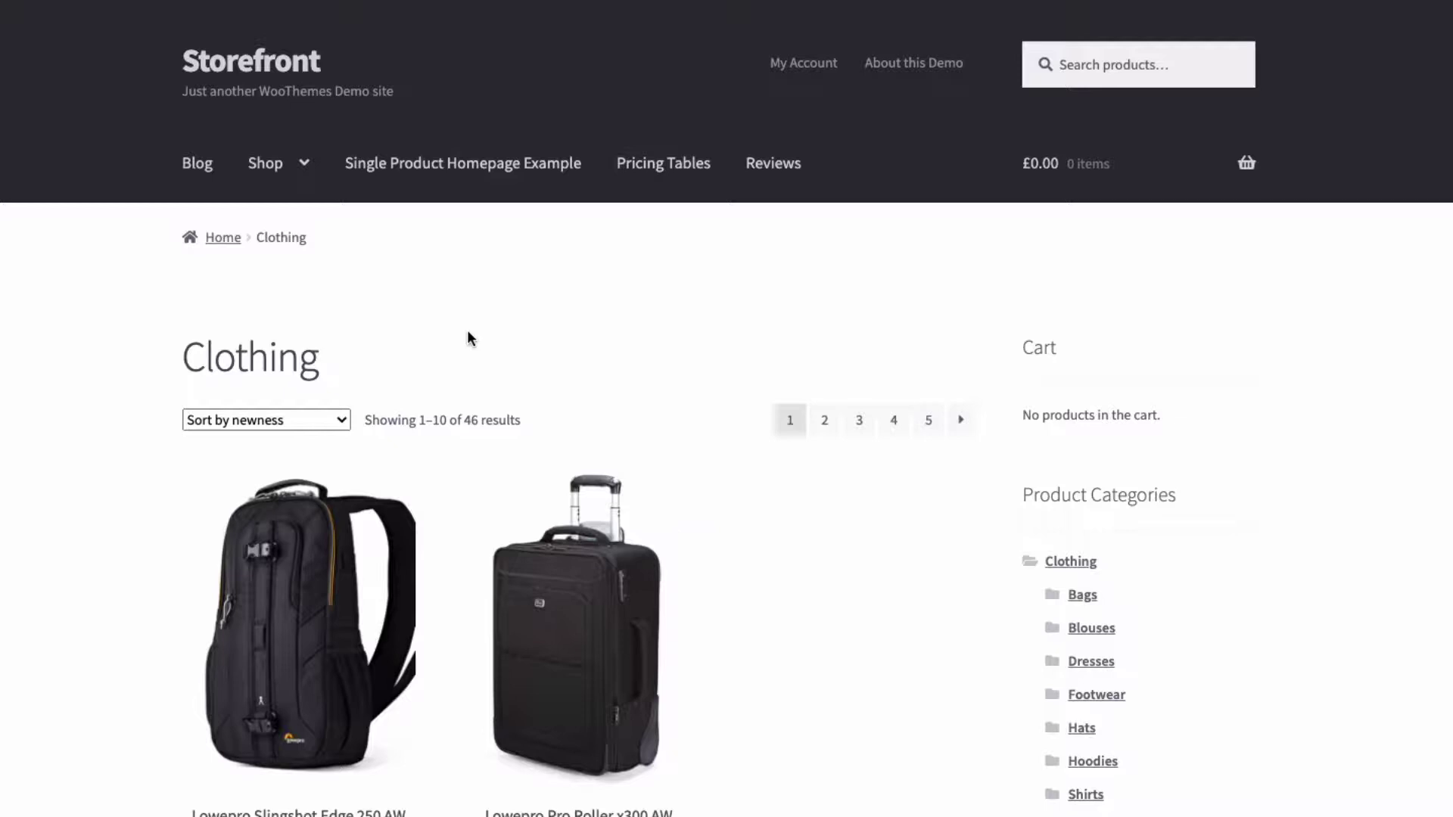
Add the Lowepro Pro Roller x300 AW to the cart from the Clothing listing
{"action": "scroll", "coordinate": [468, 306], "scroll_direction": "down", "scroll_amount": 2}
{"action": "scroll", "coordinate": [475, 301], "scroll_direction": "down", "scroll_amount": 1}
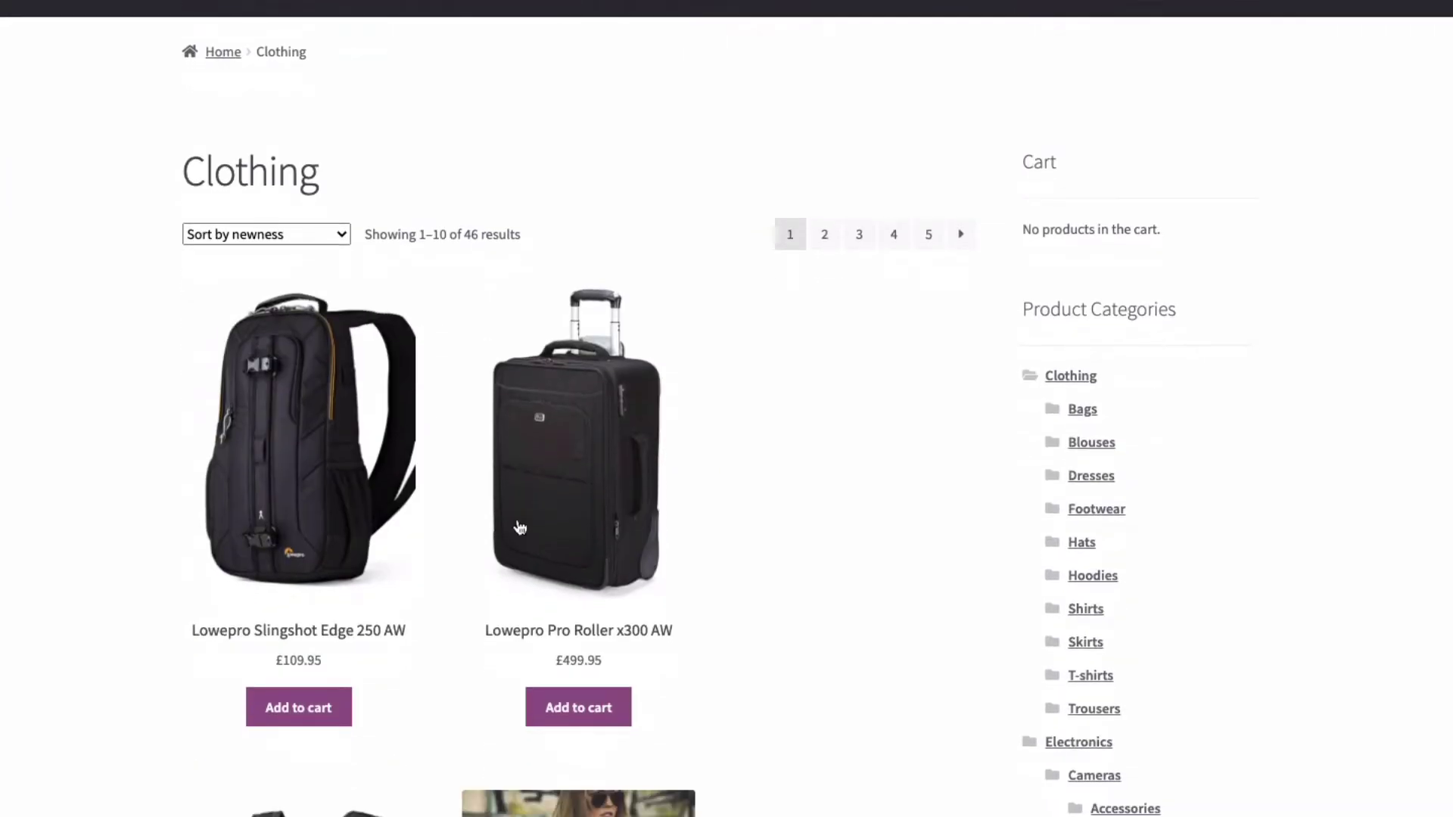
{"action": "left_click", "coordinate": [568, 703]}
Add a Small Stripy Top to the cart from its product page, then return to the listing
{"action": "scroll", "coordinate": [475, 489], "scroll_direction": "down", "scroll_amount": 1}
{"action": "scroll", "coordinate": [474, 489], "scroll_direction": "down", "scroll_amount": 4}
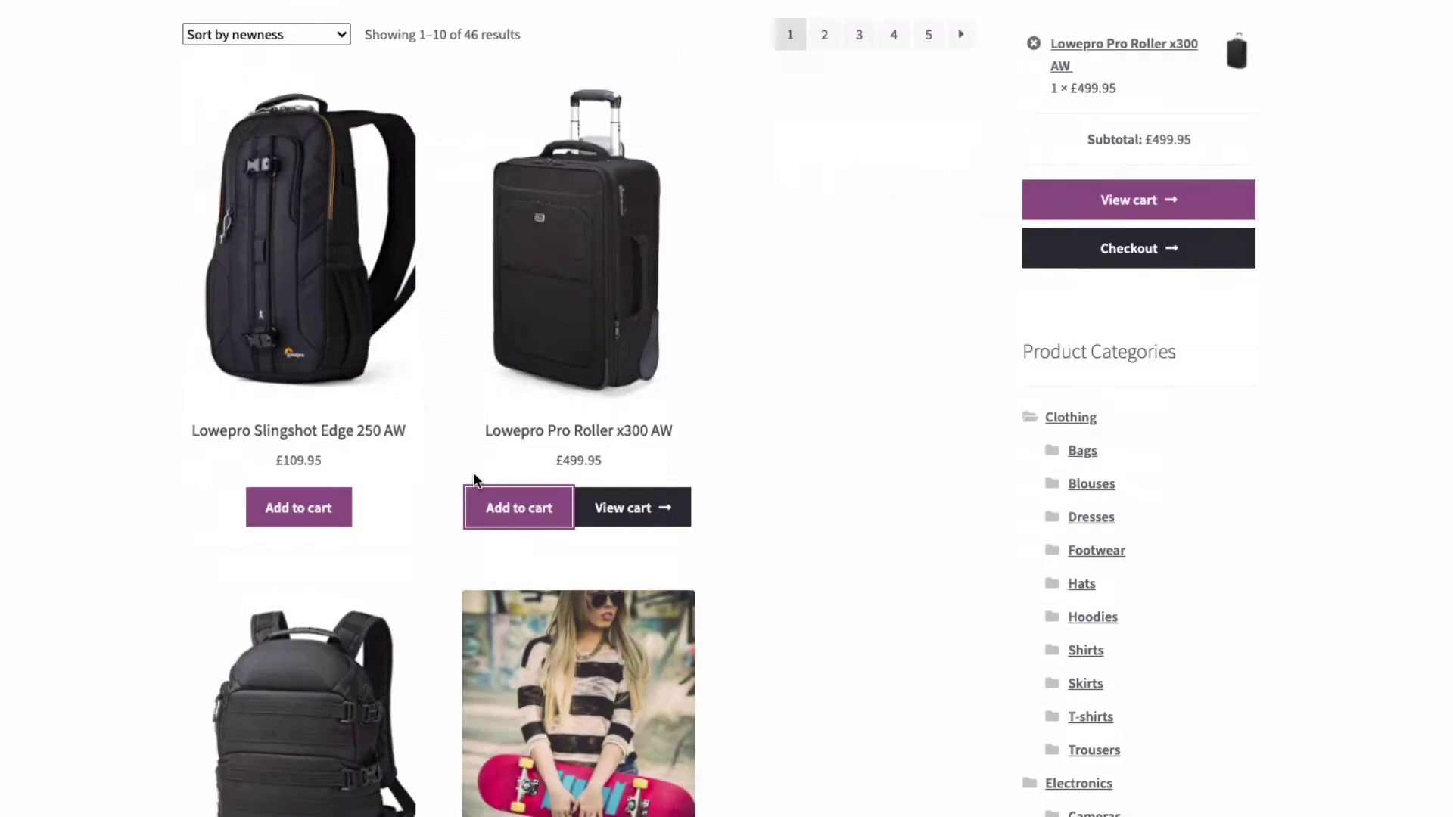
{"action": "scroll", "coordinate": [423, 484], "scroll_direction": "down", "scroll_amount": 2}
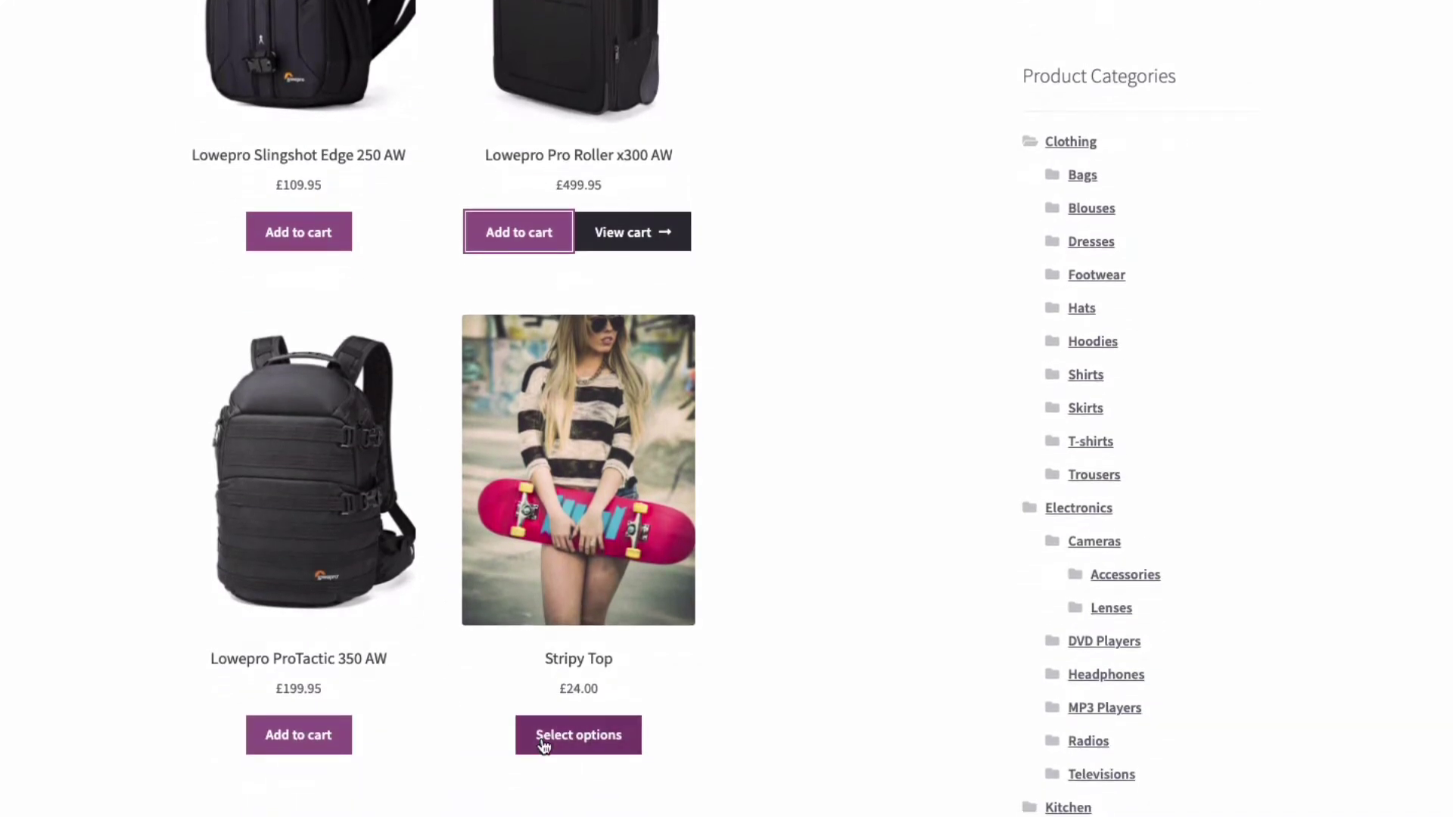
{"action": "left_click", "coordinate": [561, 741]}
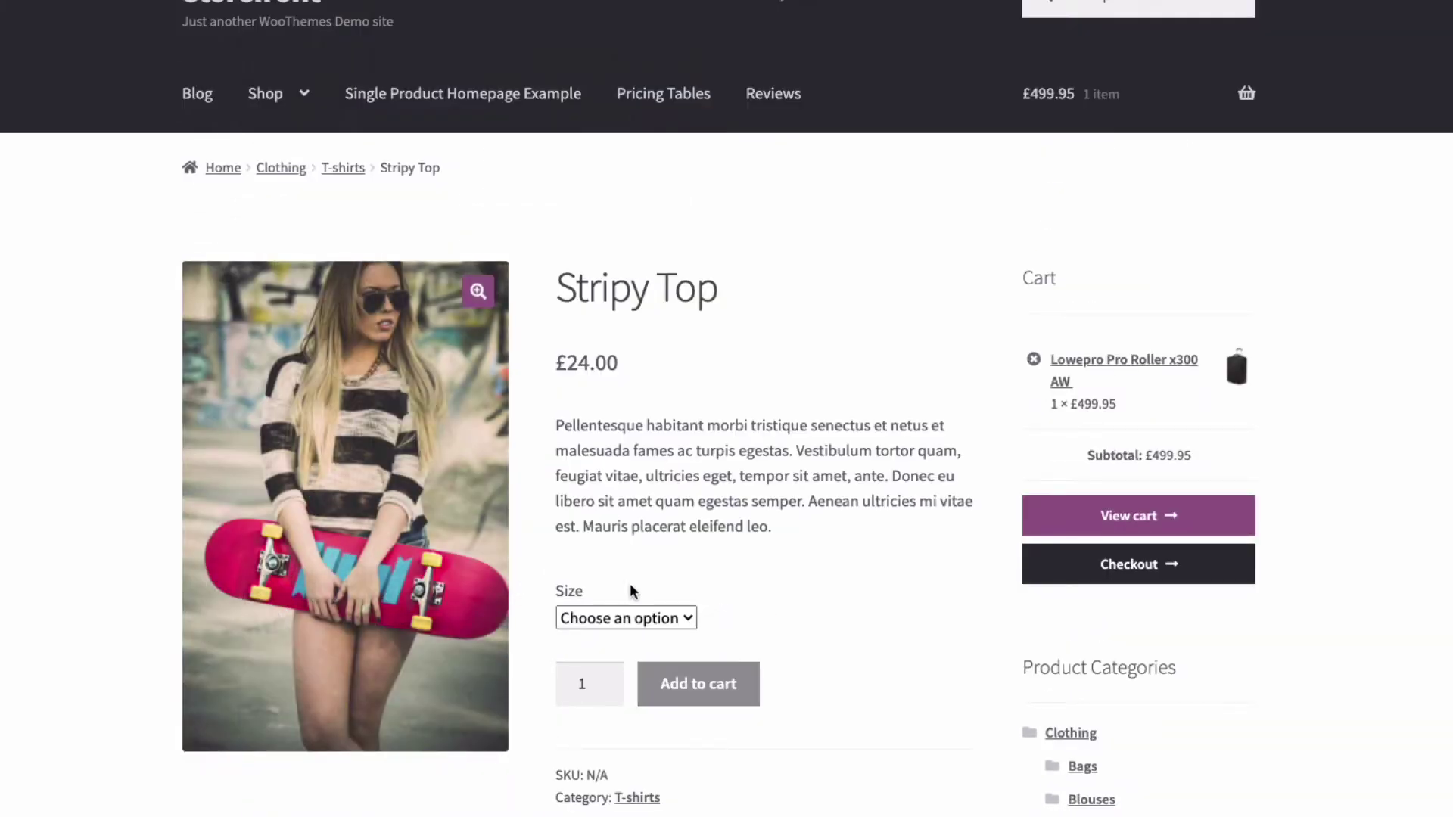
{"action": "left_click", "coordinate": [620, 616]}
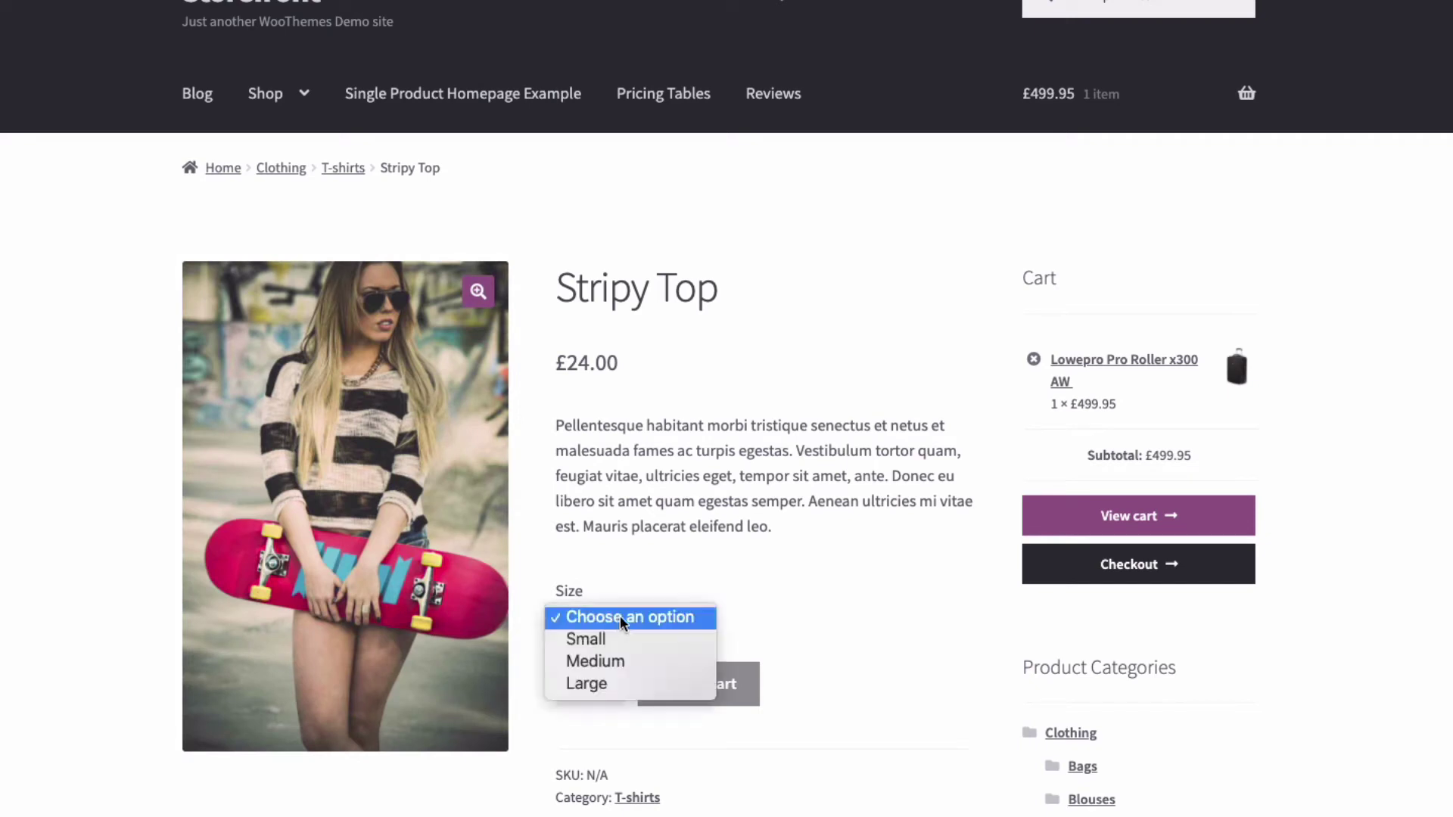
{"action": "left_click", "coordinate": [575, 639]}
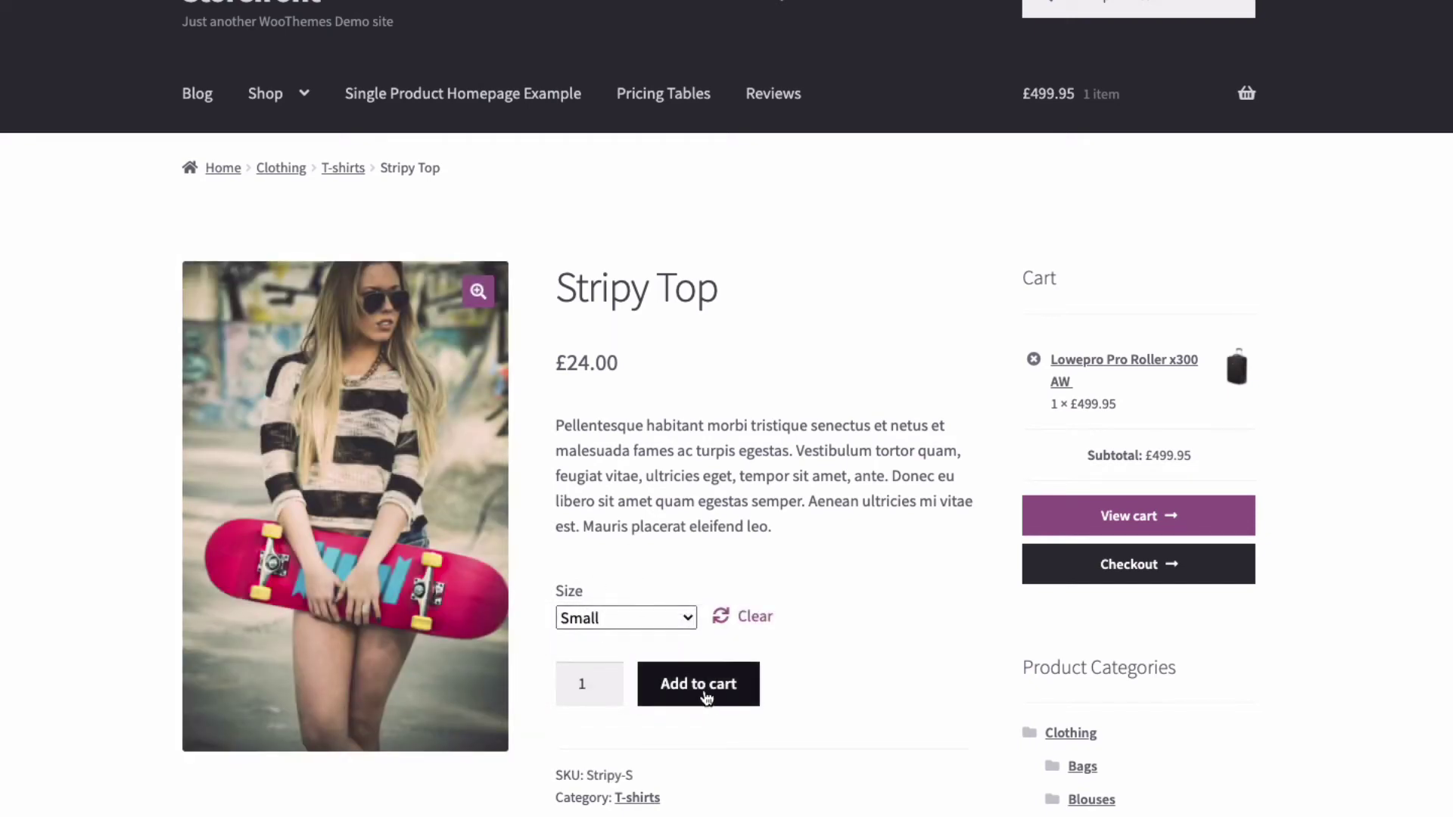
{"action": "left_click", "coordinate": [701, 690]}
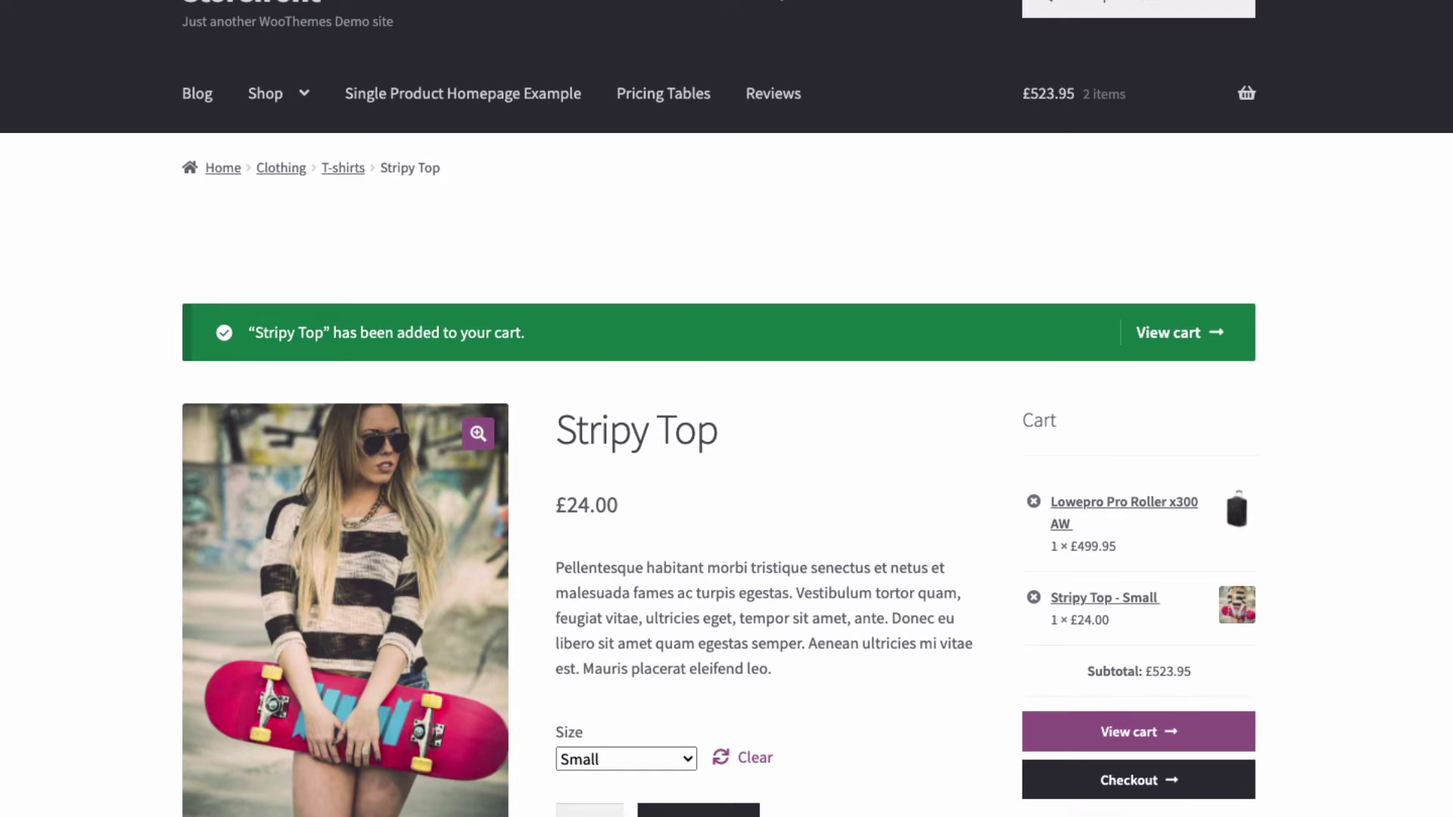
{"action": "key", "text": "alt+Left"}
{"action": "key", "text": "alt+Left"}
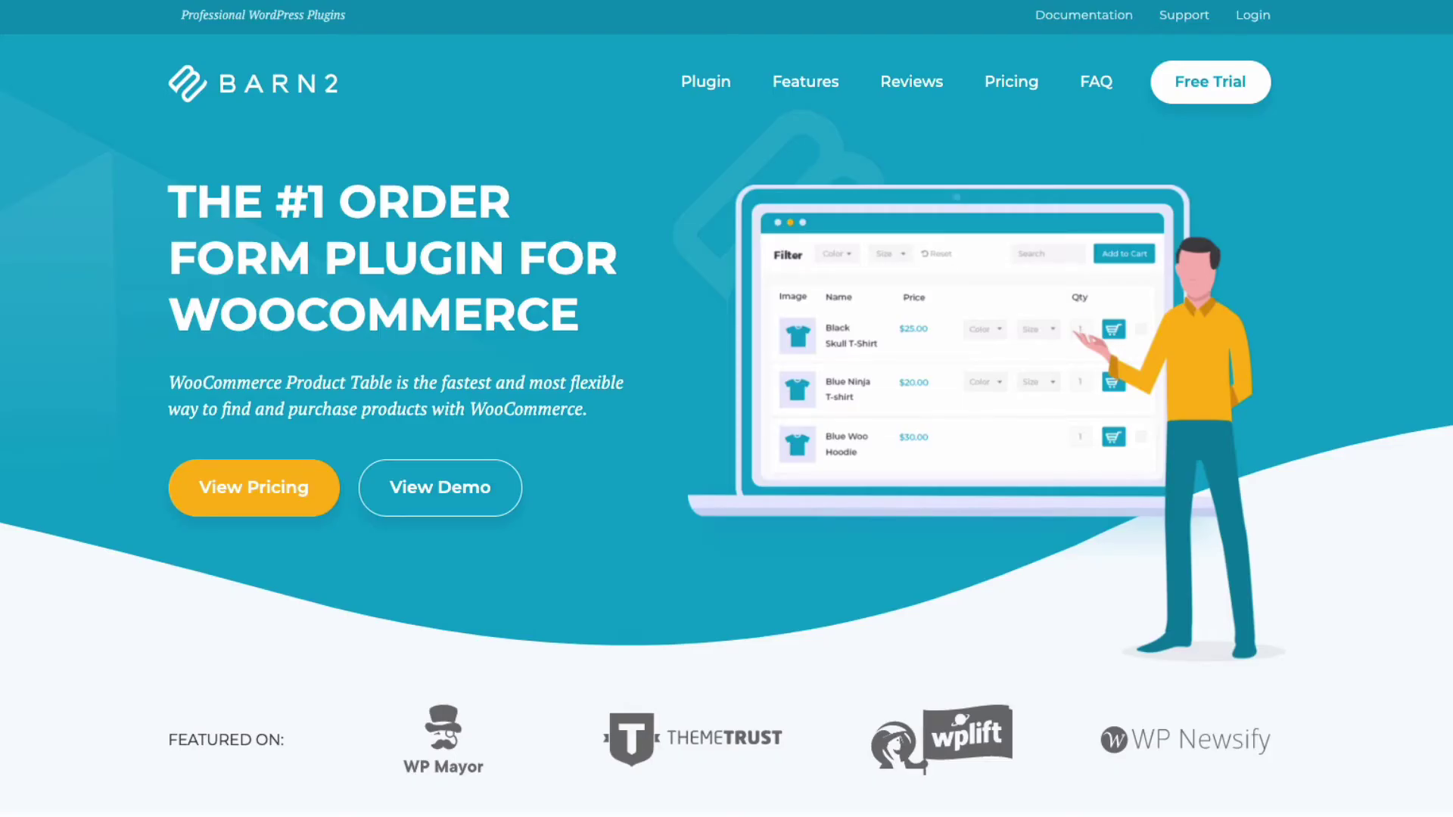
Scroll down through the Barn2 homepage sections
{"action": "scroll", "coordinate": [663, 504], "scroll_direction": "down", "scroll_amount": 9}
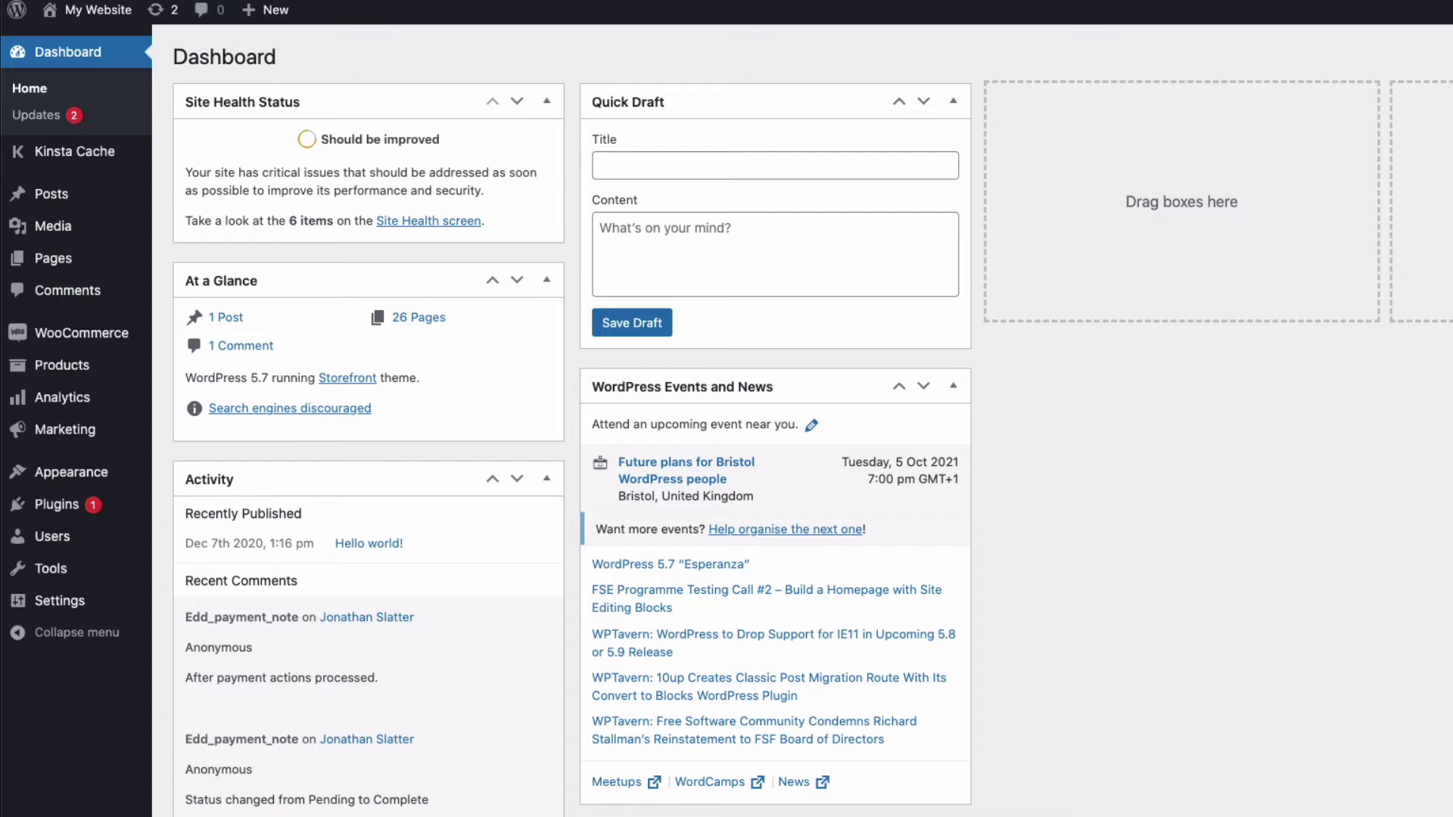
Check Add New and Upload Plugin, then list Installed Plugins showing WooCommerce Product Table 2.8.3 active
{"action": "mouse_move", "coordinate": [57, 504]}
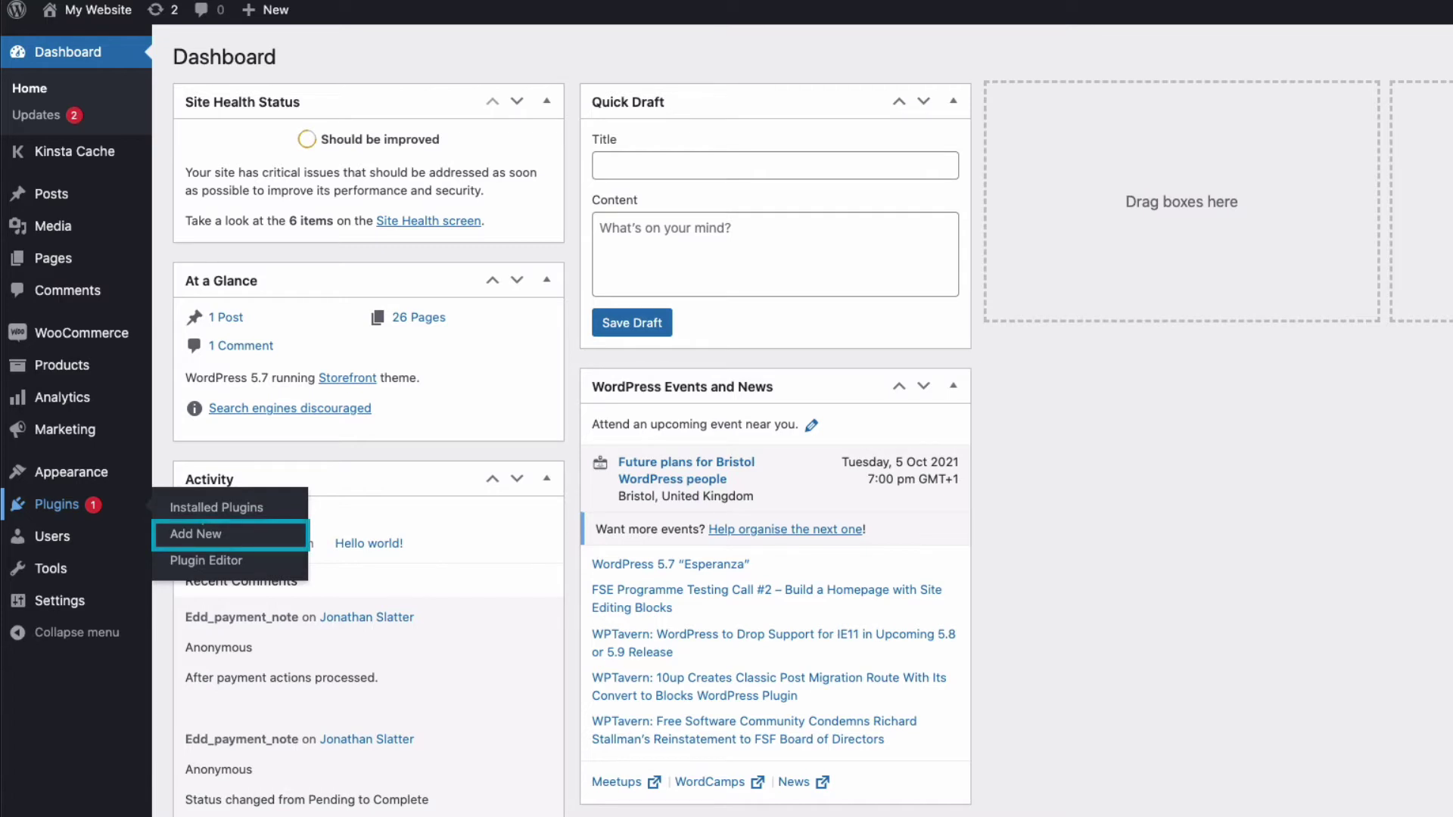
{"action": "left_click", "coordinate": [212, 533]}
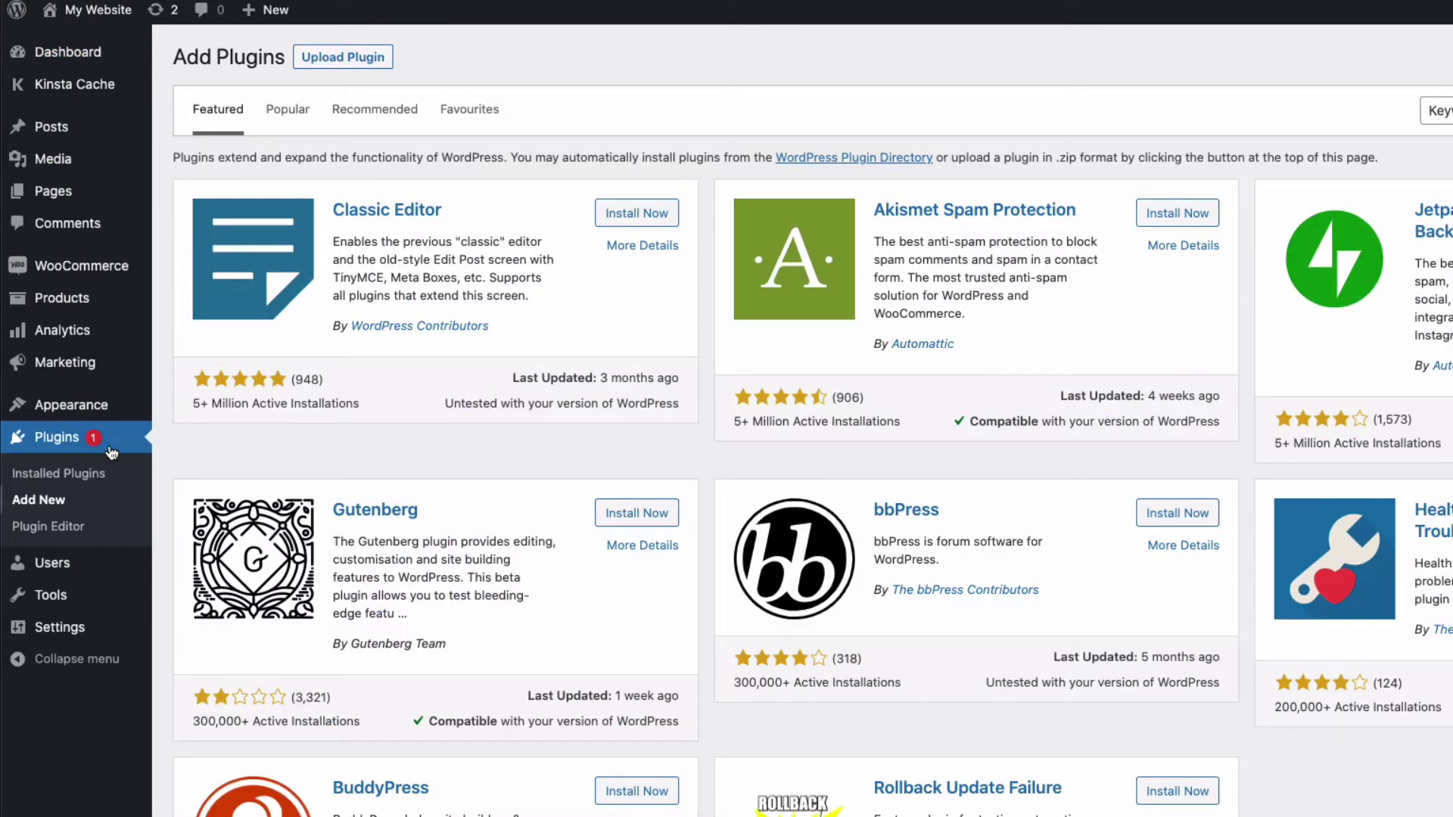
{"action": "left_click", "coordinate": [333, 60]}
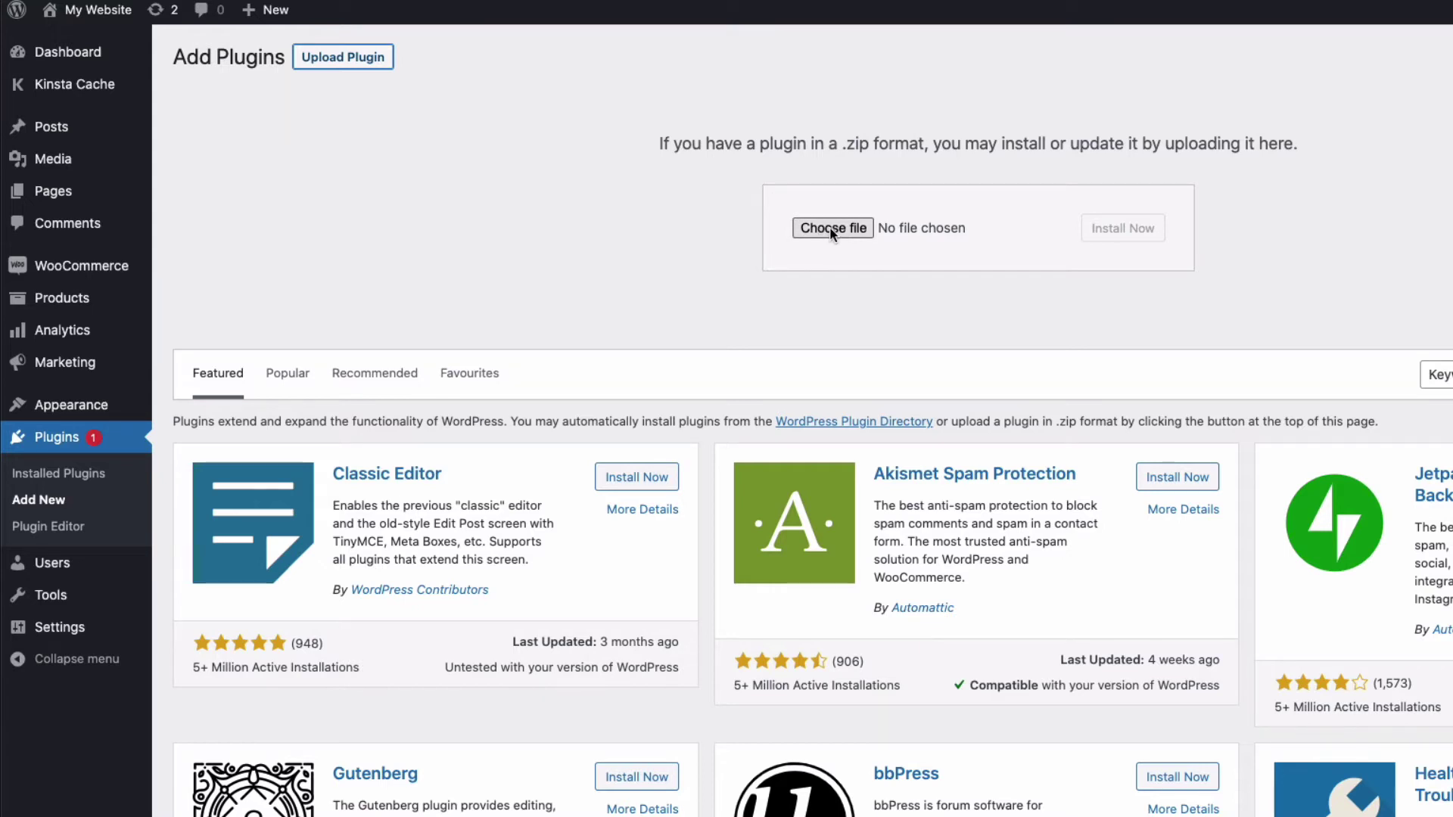
{"action": "left_click", "coordinate": [64, 437]}
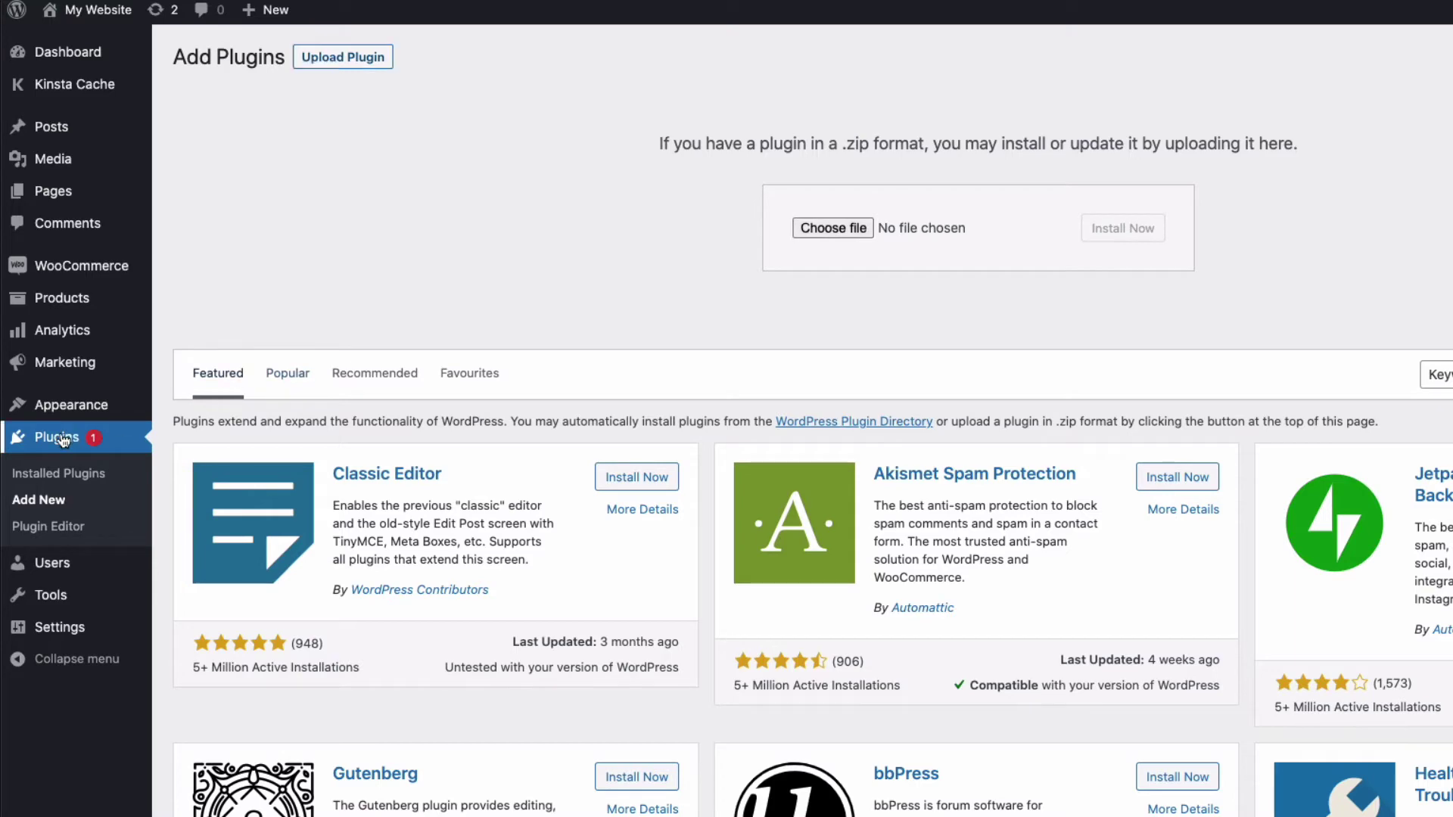
{"action": "scroll", "coordinate": [214, 413], "scroll_direction": "down", "scroll_amount": 3}
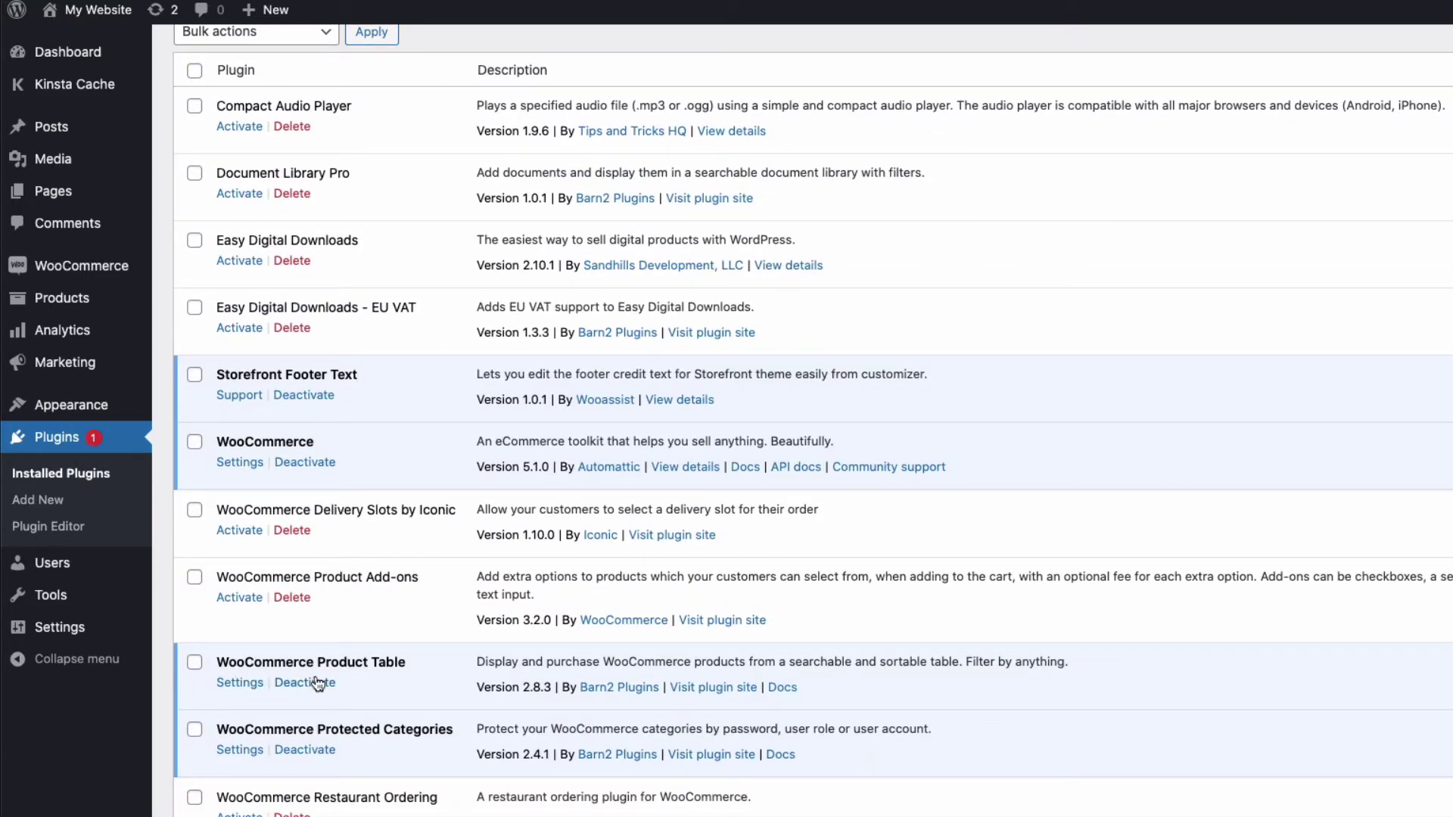
Enable product tables on the Shop page and Product categories in Product Table settings and save
{"action": "left_click", "coordinate": [239, 684]}
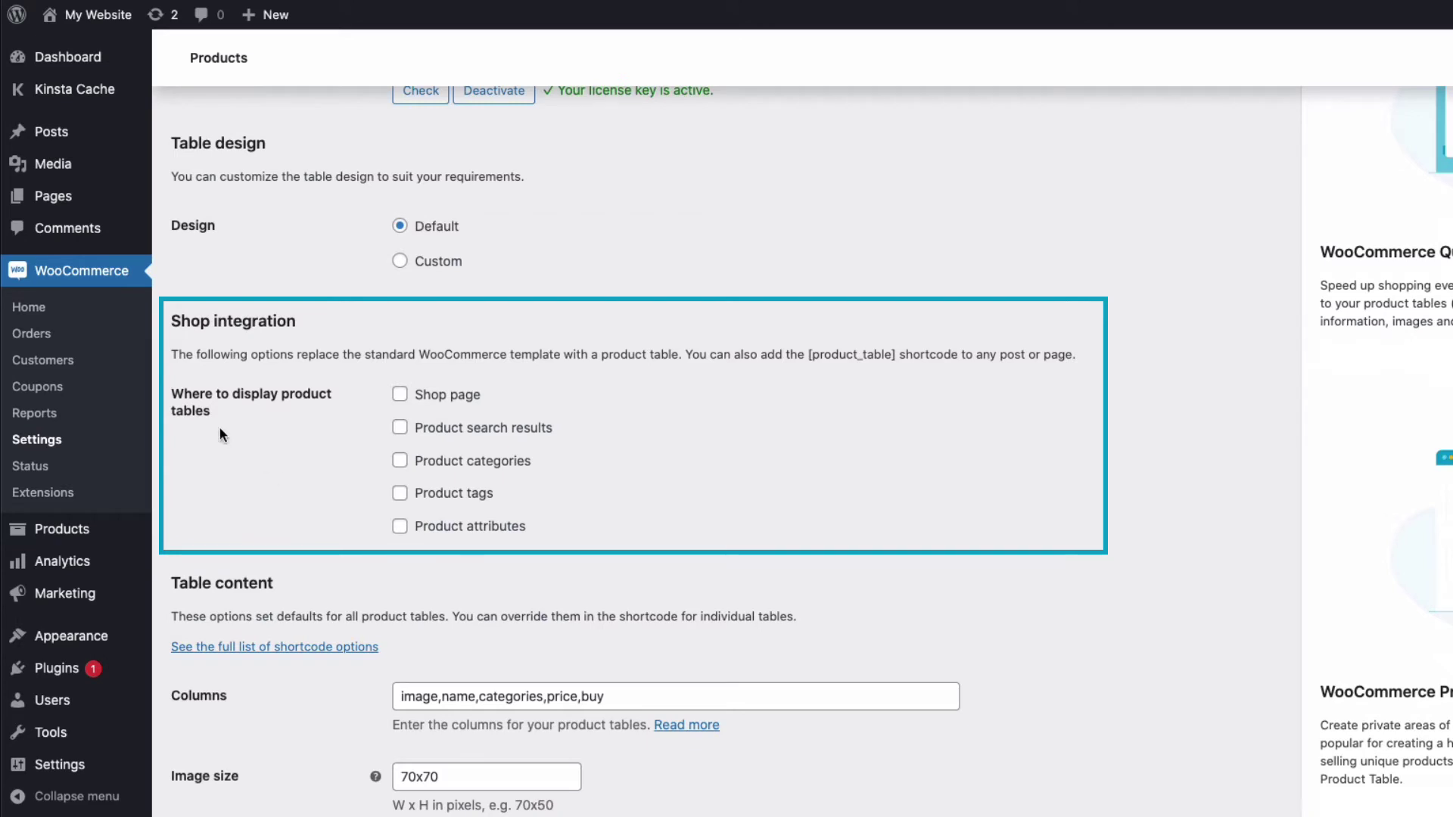
{"action": "left_click", "coordinate": [402, 397]}
{"action": "left_click", "coordinate": [399, 461]}
{"action": "scroll", "coordinate": [310, 462], "scroll_direction": "down", "scroll_amount": 15}
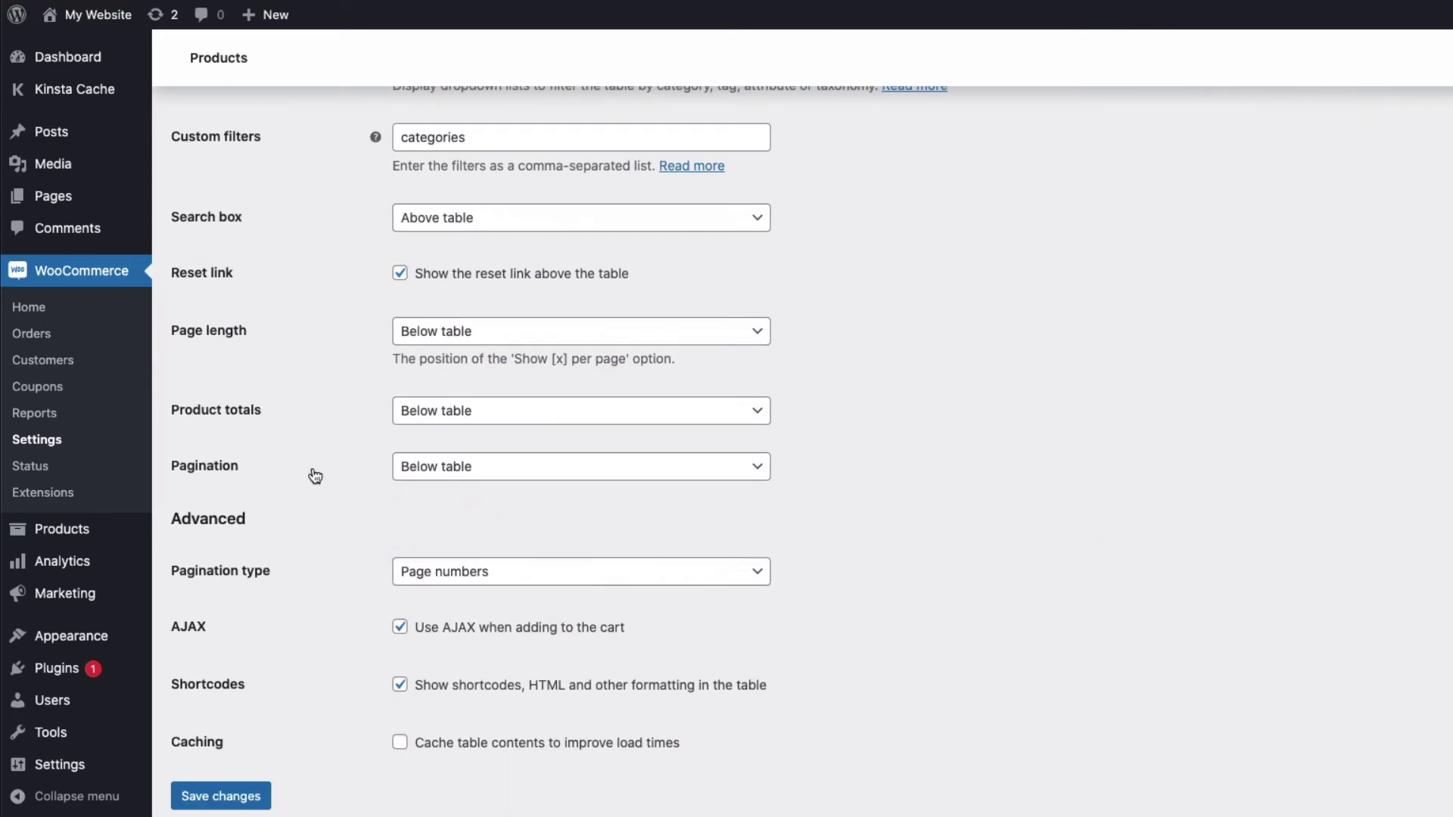
{"action": "left_click", "coordinate": [216, 798]}
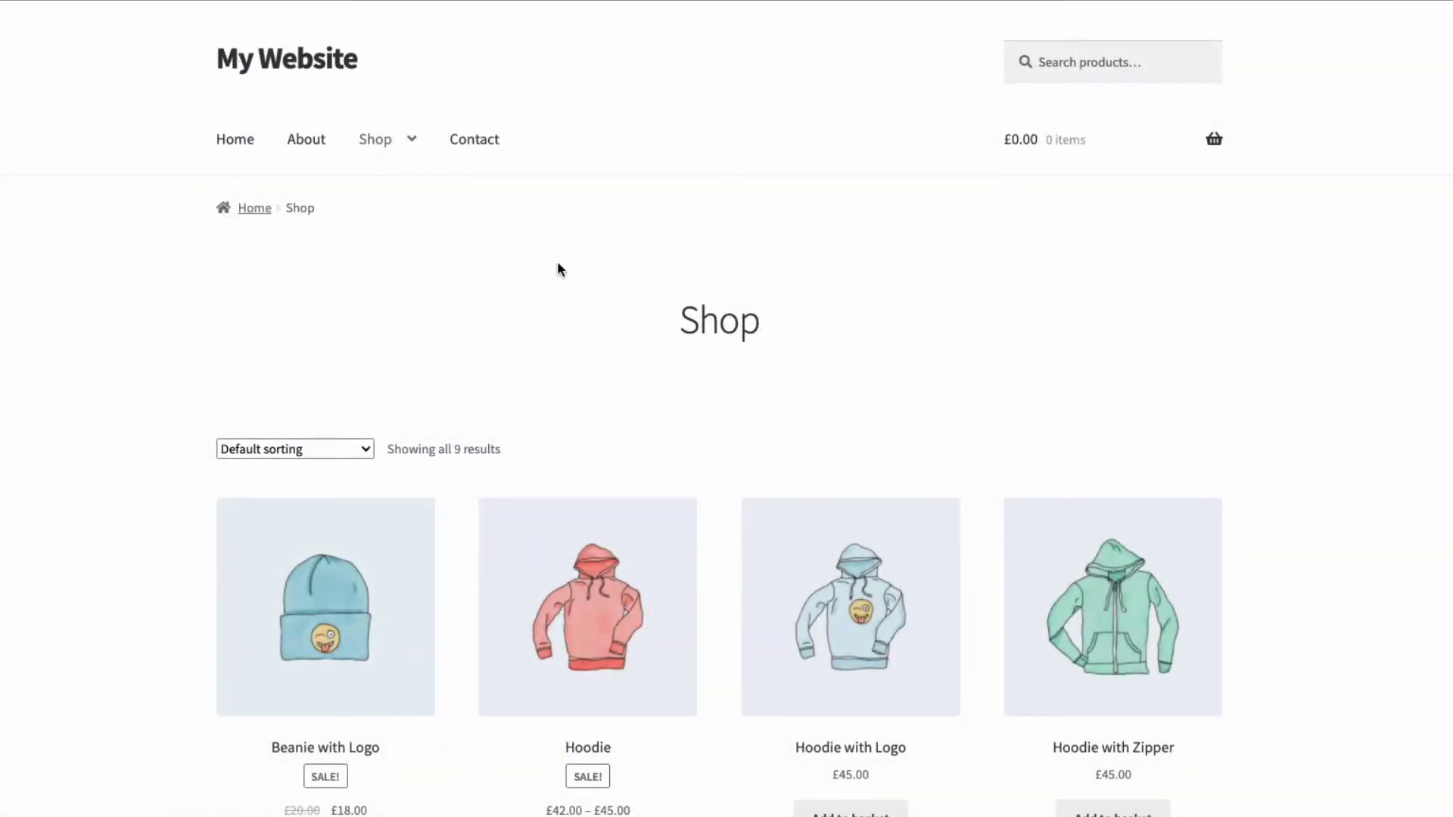
{"action": "scroll", "coordinate": [454, 242], "scroll_direction": "down", "scroll_amount": 1}
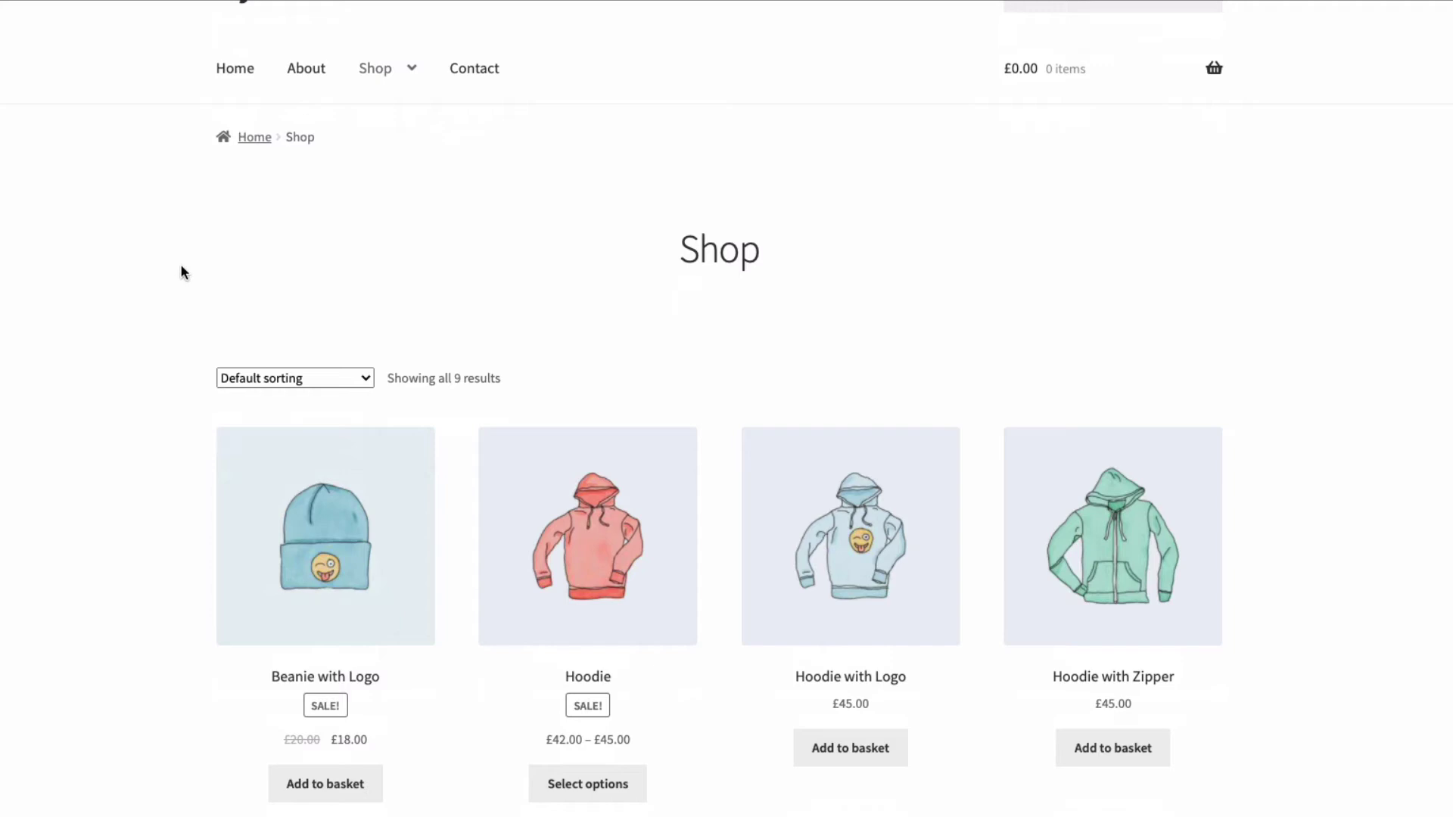
{"action": "scroll", "coordinate": [179, 265], "scroll_direction": "down", "scroll_amount": 1}
{"action": "scroll", "coordinate": [154, 350], "scroll_direction": "down", "scroll_amount": 2}
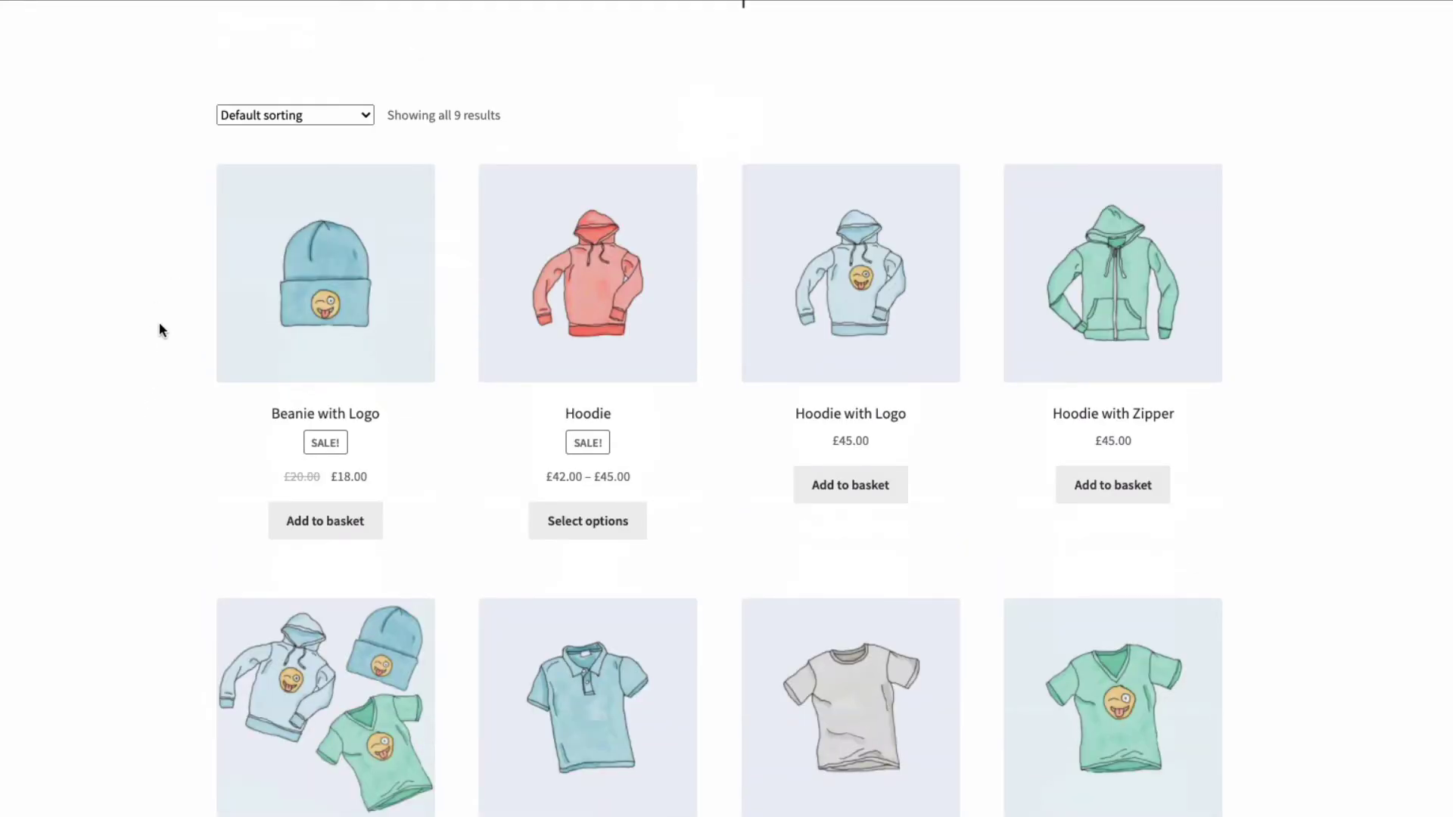
{"action": "scroll", "coordinate": [159, 326], "scroll_direction": "down", "scroll_amount": 1}
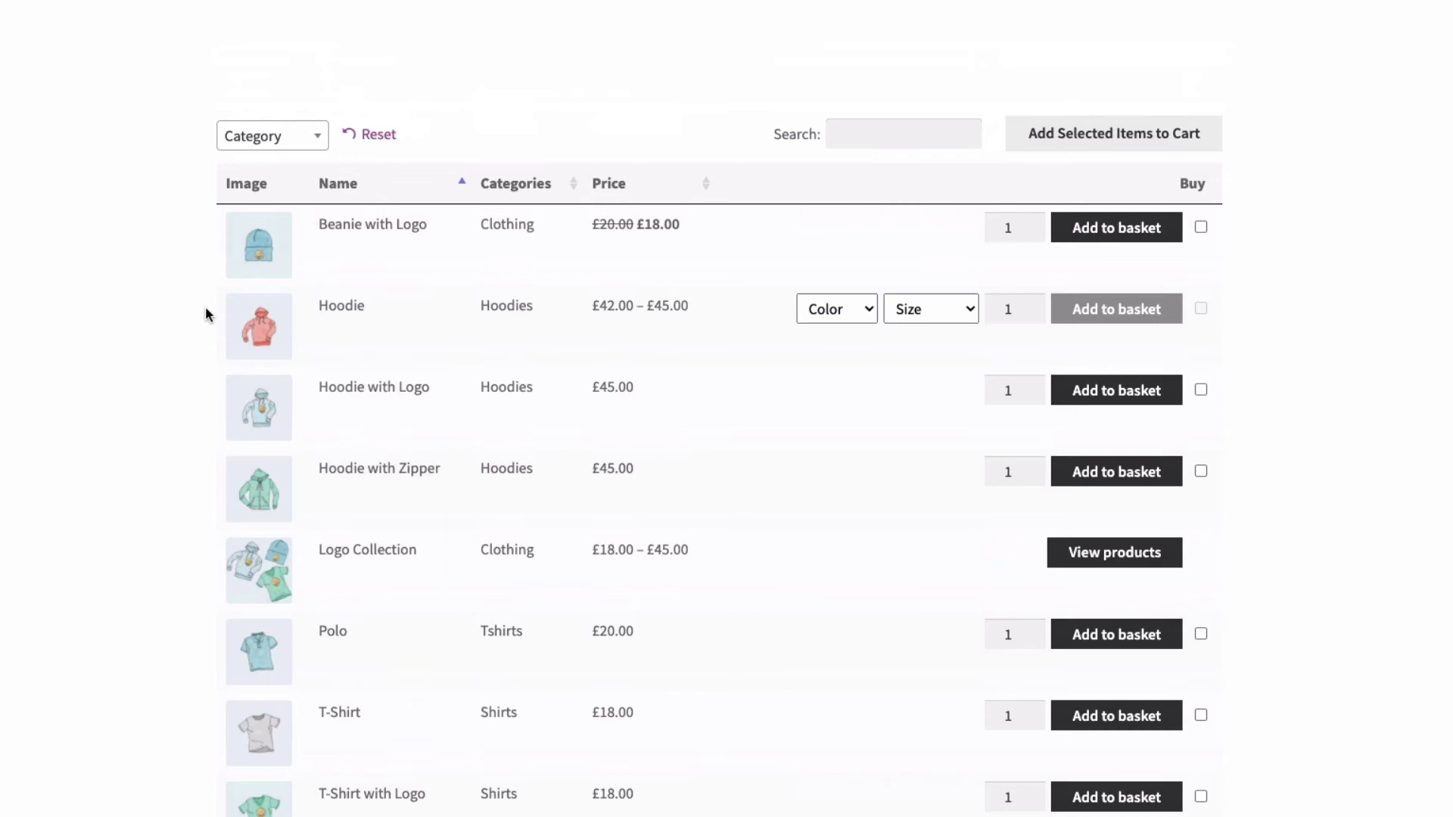
Tick Beanie with Logo and set the Hoodie to Green, Medium, quantity 2
{"action": "left_click", "coordinate": [1200, 227]}
{"action": "left_click", "coordinate": [859, 310]}
{"action": "key", "text": "Return"}
{"action": "left_click", "coordinate": [918, 317]}
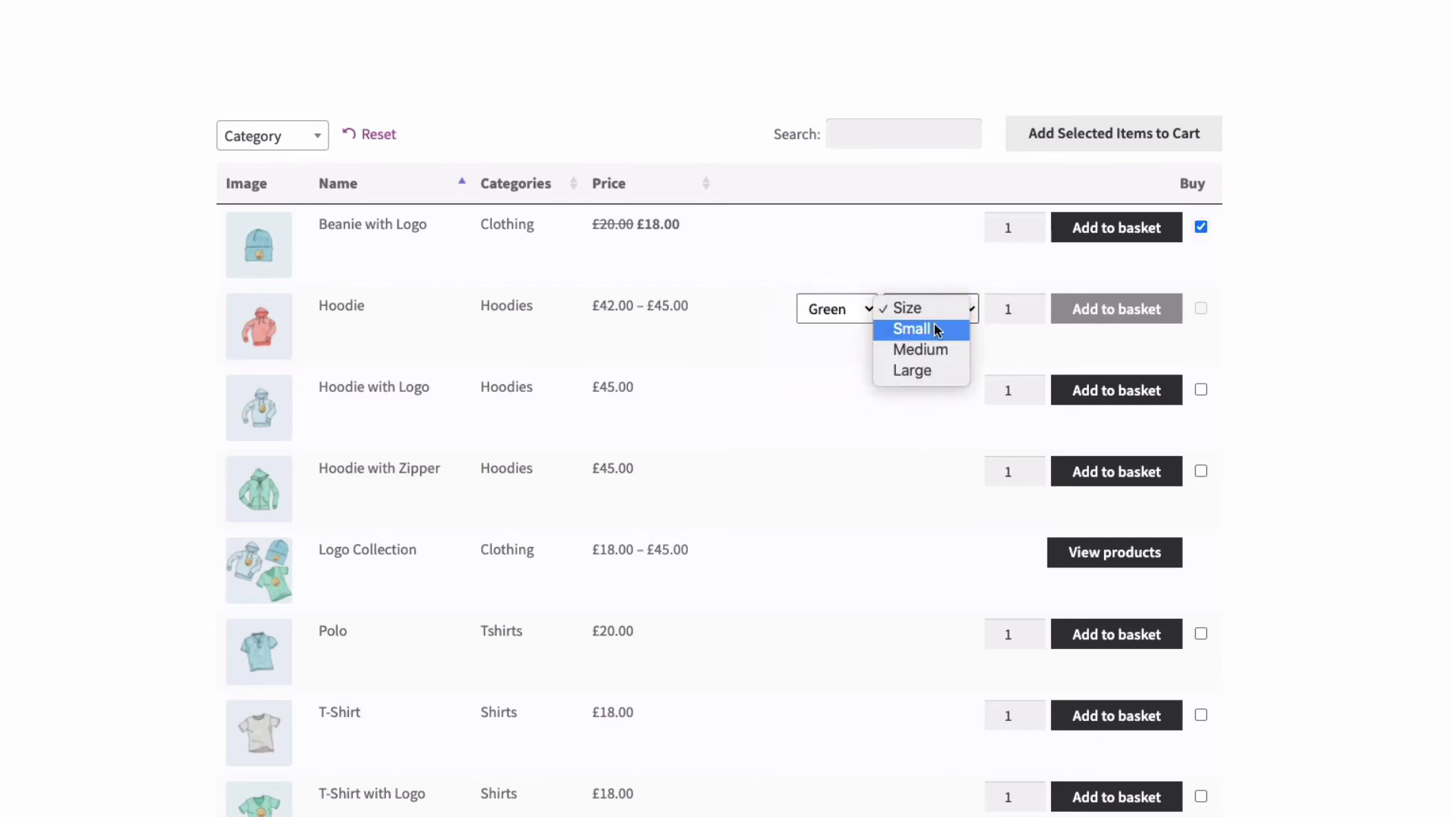
{"action": "left_click", "coordinate": [924, 348]}
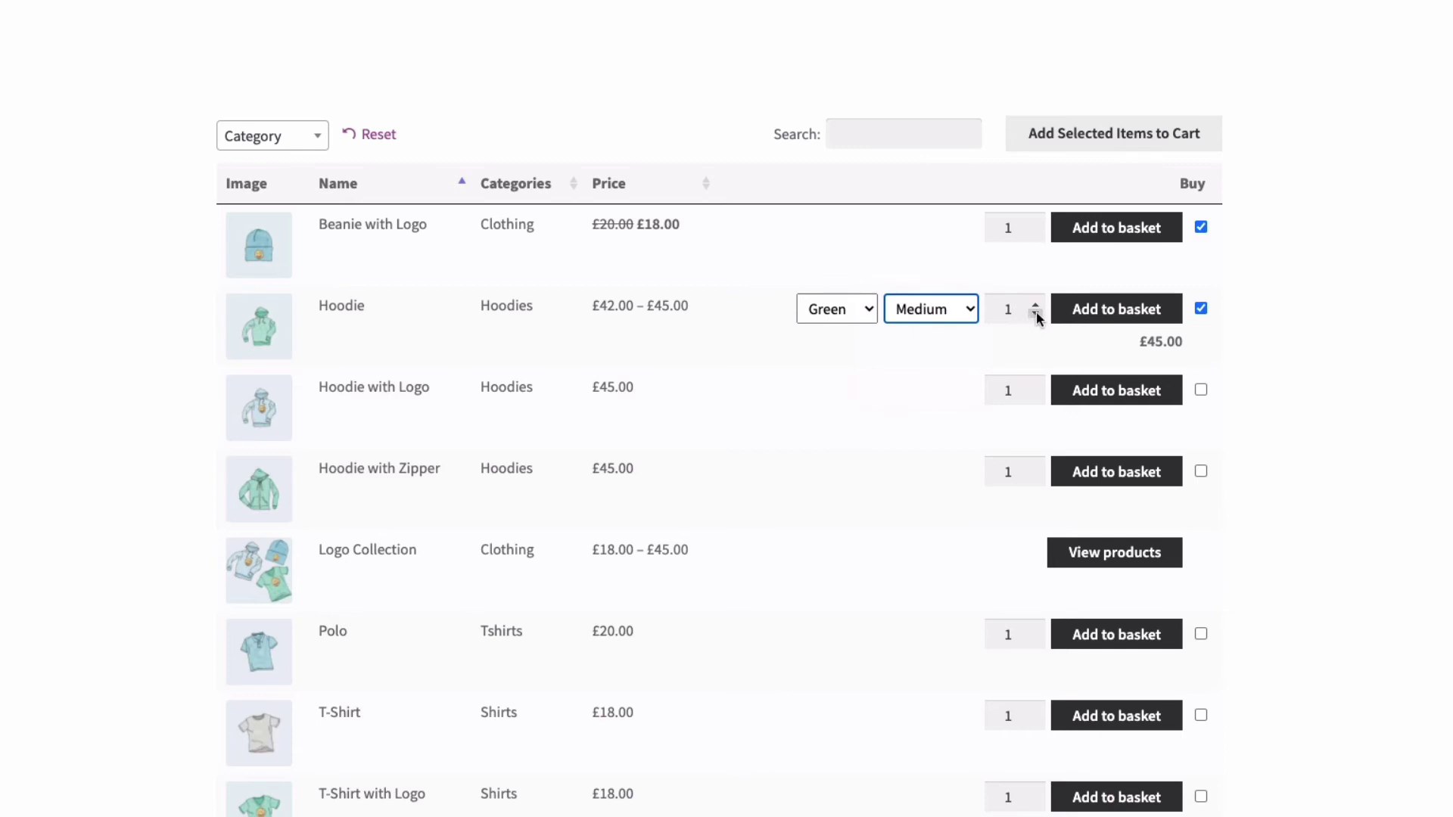
{"action": "left_click", "coordinate": [1034, 304]}
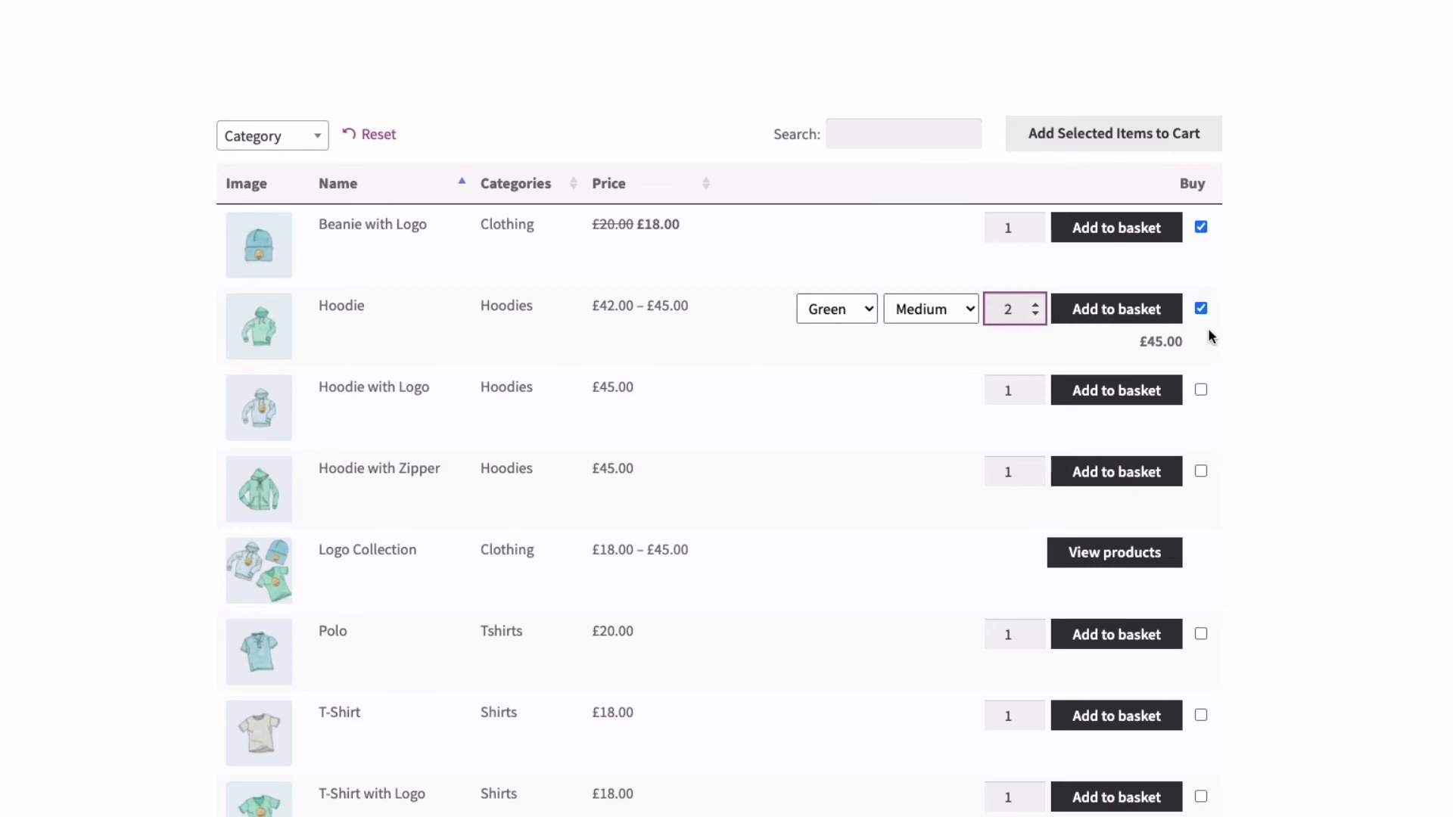
Set Polo quantity to 2, tick T-Shirt with Logo, and add all selected items to the cart
{"action": "scroll", "coordinate": [950, 338], "scroll_direction": "down", "scroll_amount": 3}
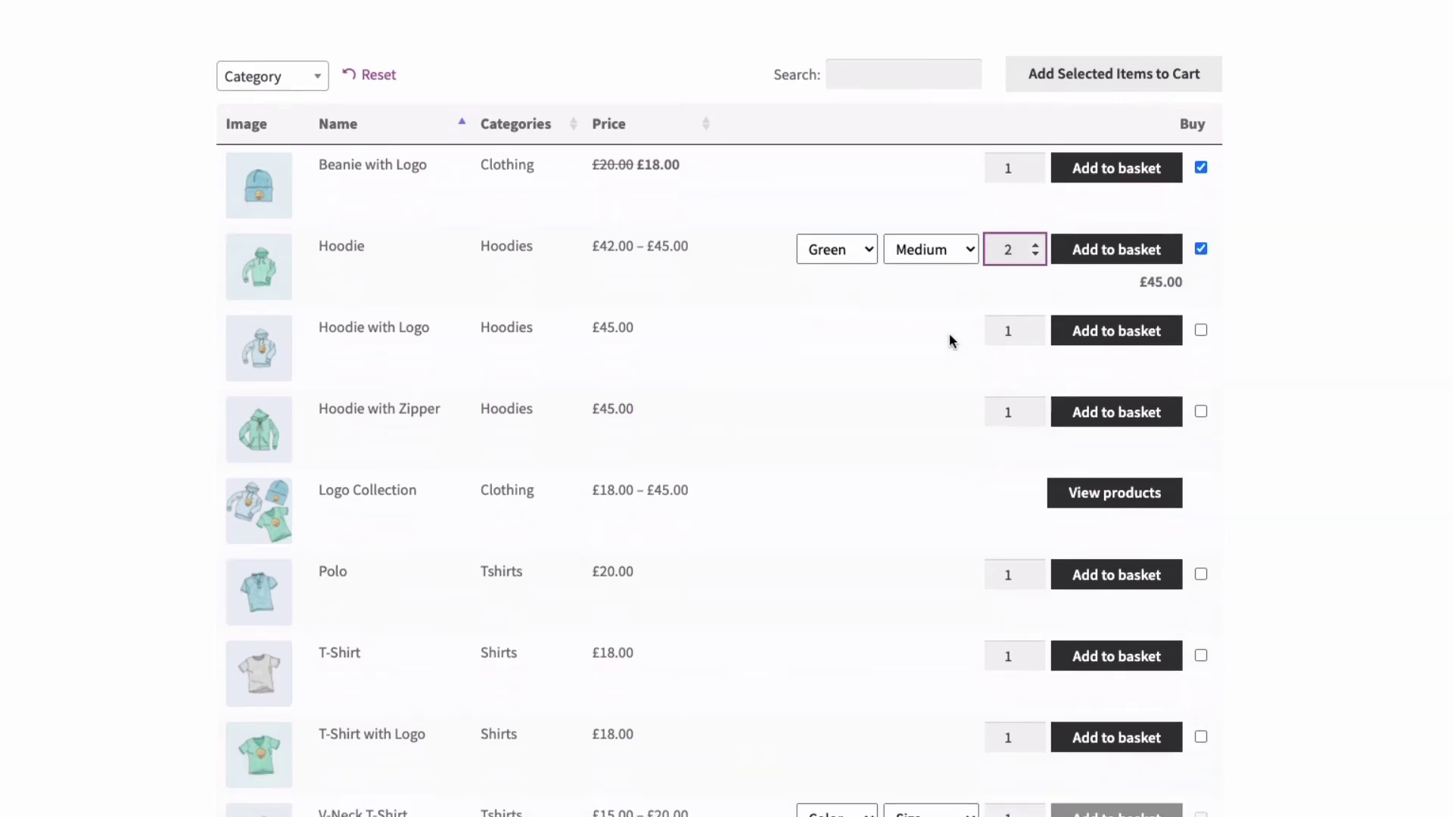
{"action": "left_click", "coordinate": [1033, 456]}
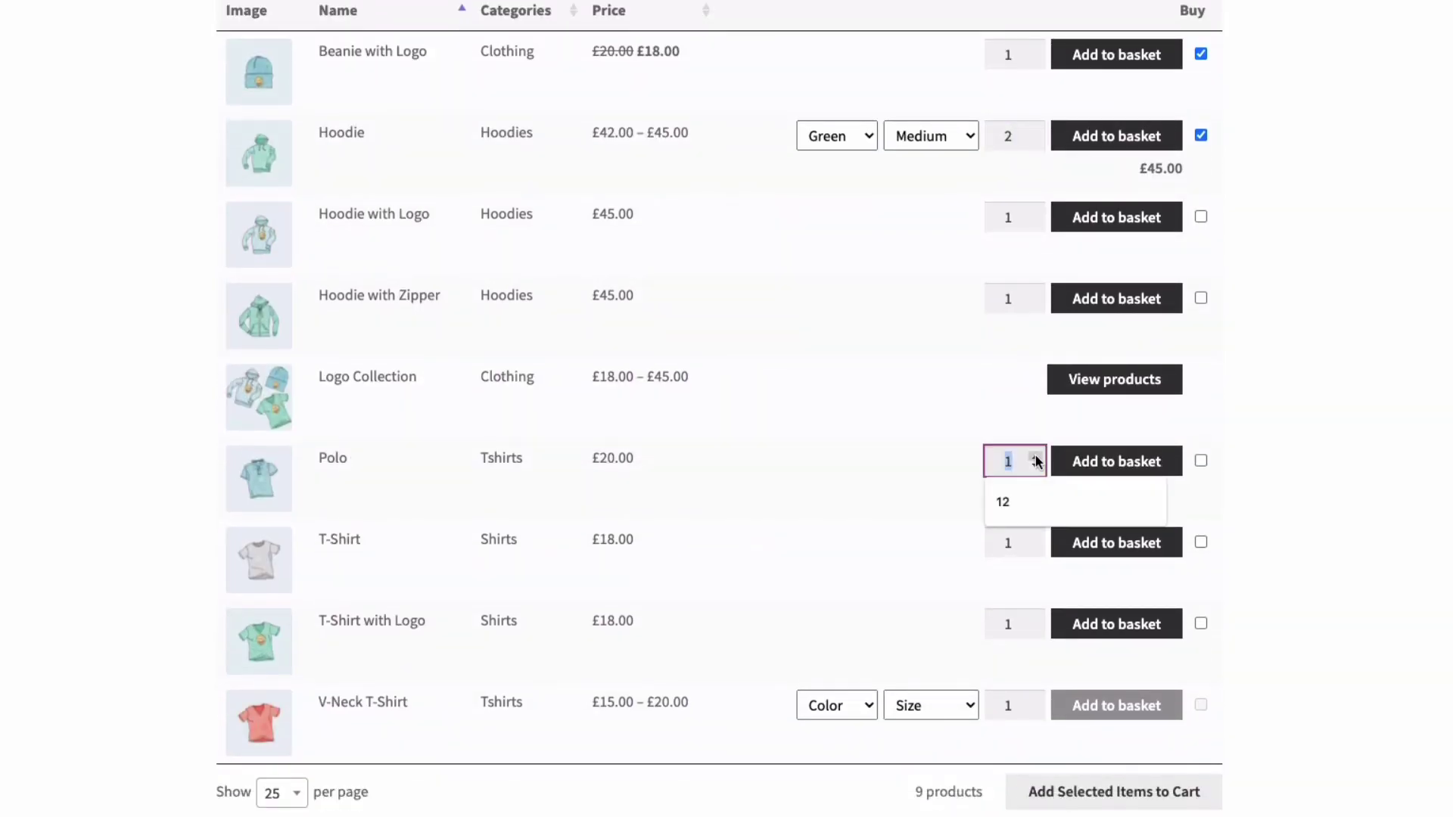
{"action": "scroll", "coordinate": [932, 369], "scroll_direction": "down", "scroll_amount": 2}
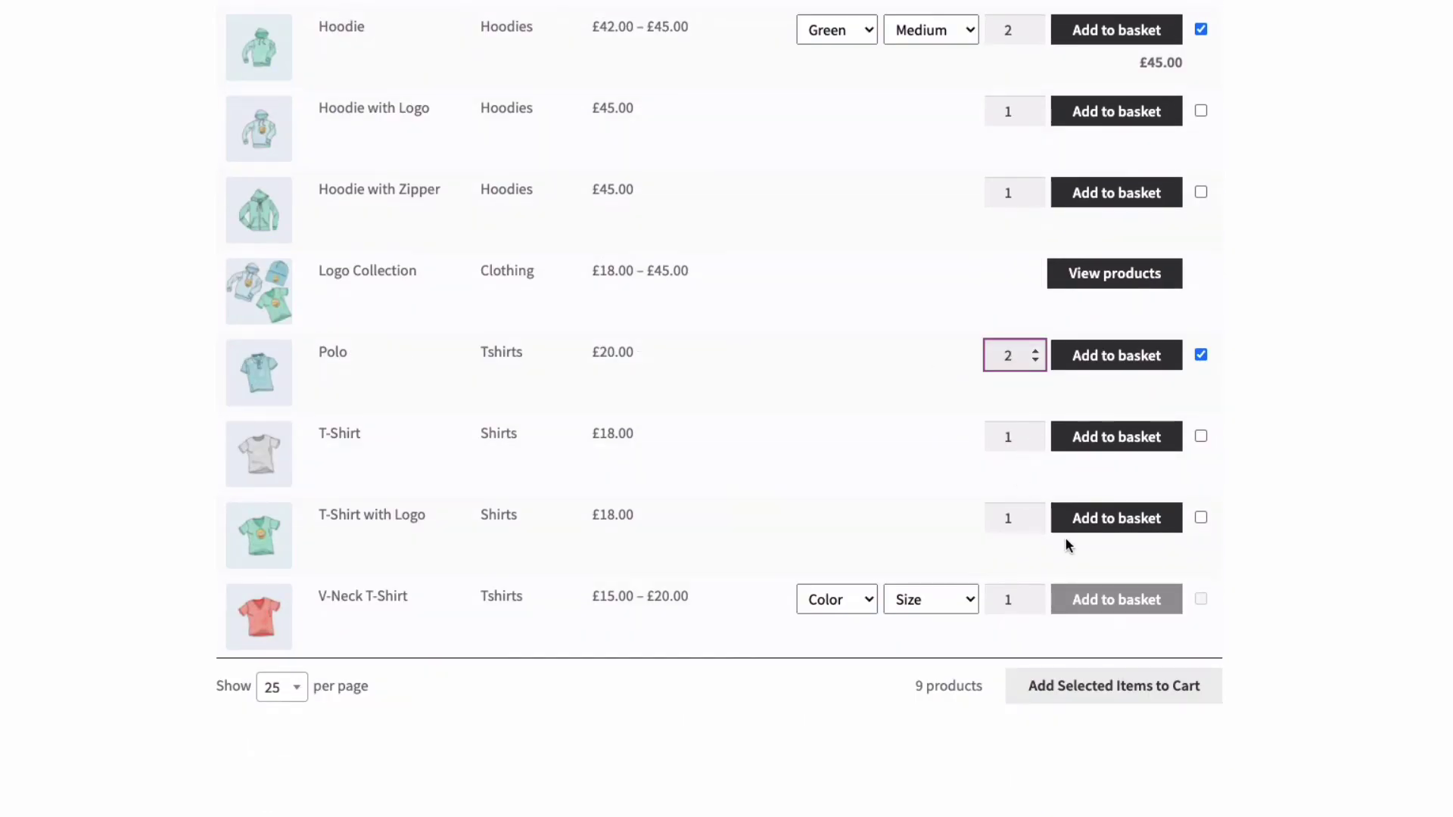
{"action": "left_click", "coordinate": [1201, 519]}
{"action": "left_click", "coordinate": [1202, 519]}
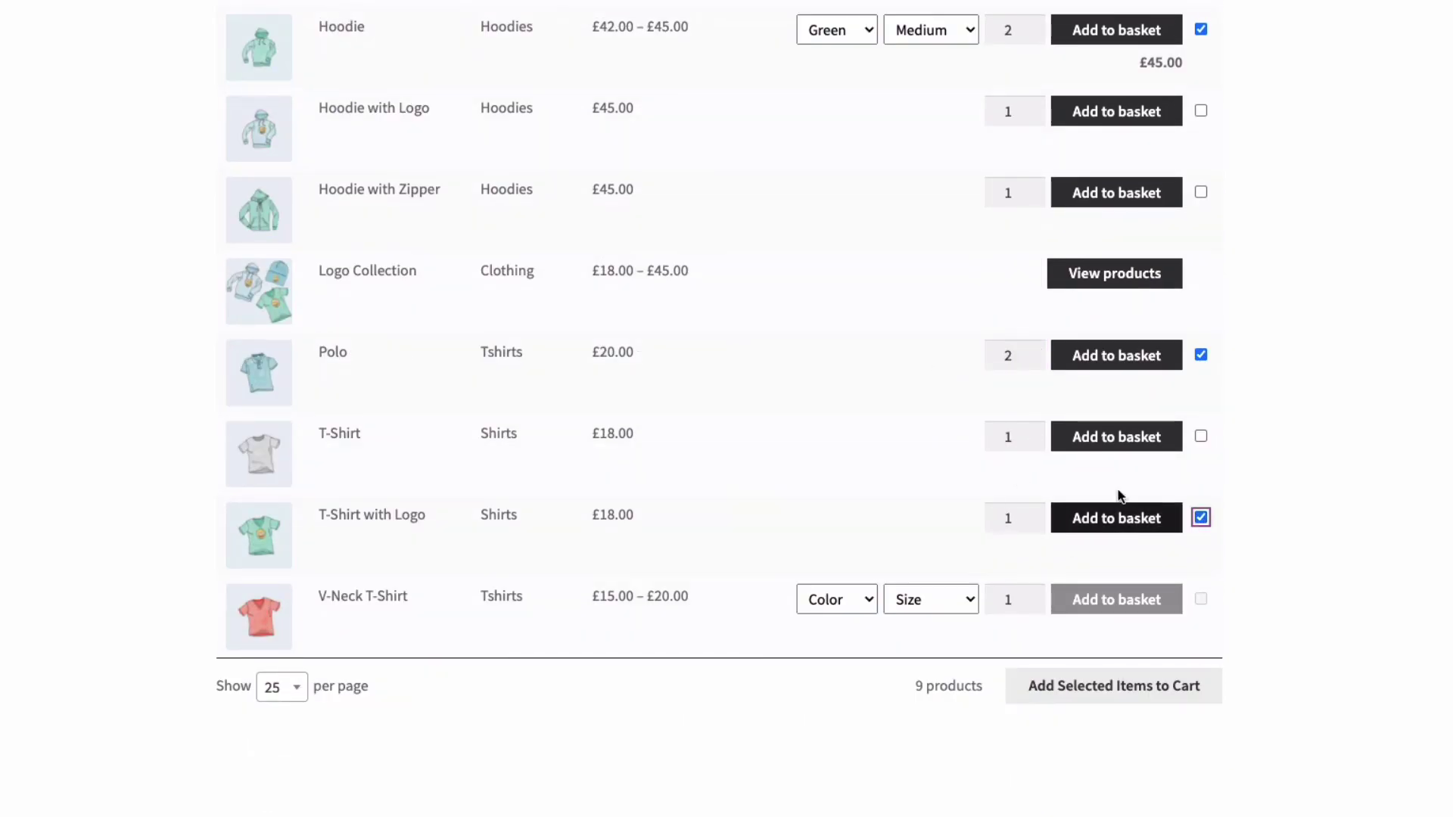
{"action": "scroll", "coordinate": [917, 406], "scroll_direction": "down", "scroll_amount": 1}
{"action": "scroll", "coordinate": [919, 378], "scroll_direction": "down", "scroll_amount": 2}
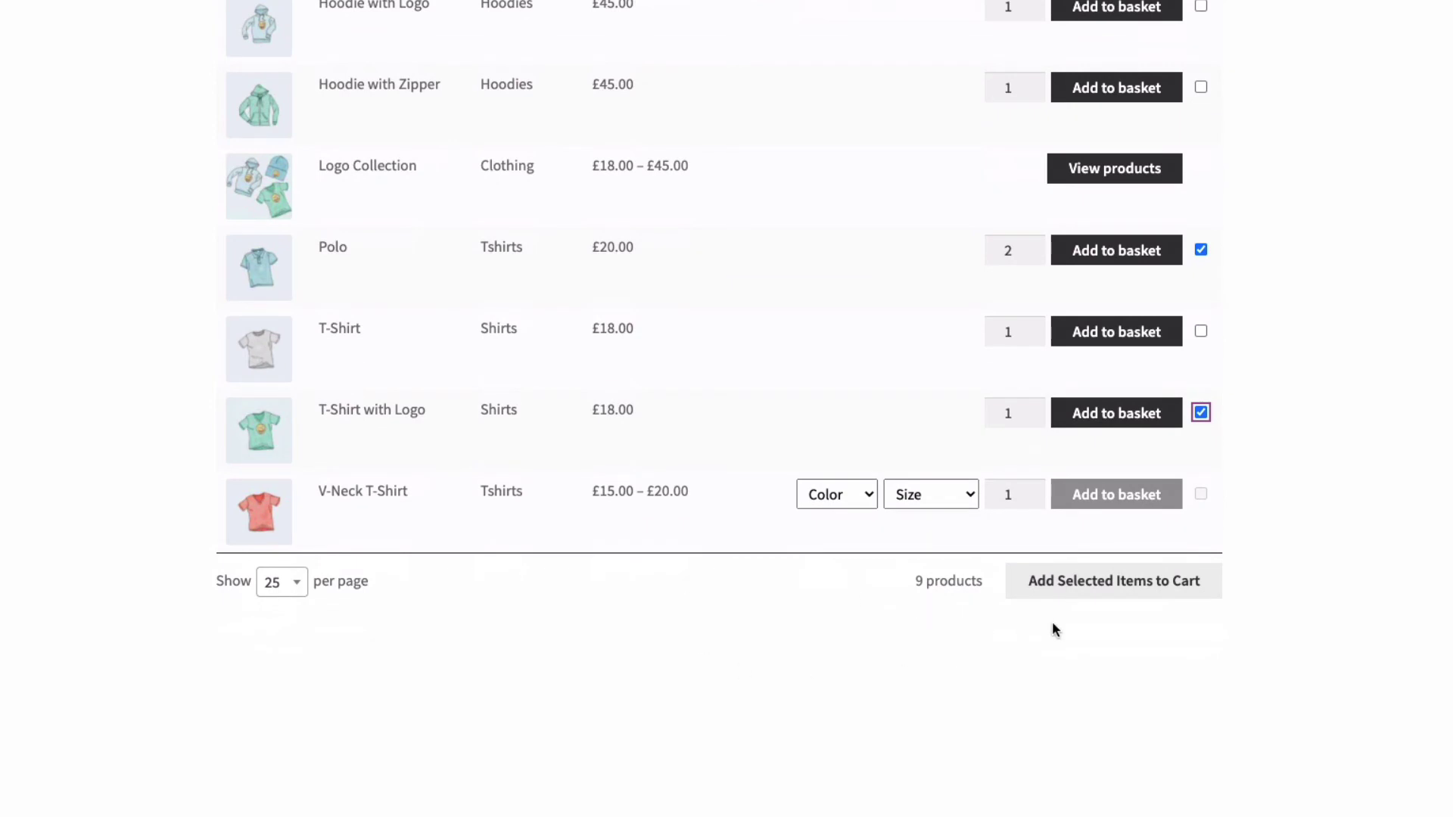
{"action": "left_click", "coordinate": [1091, 589]}
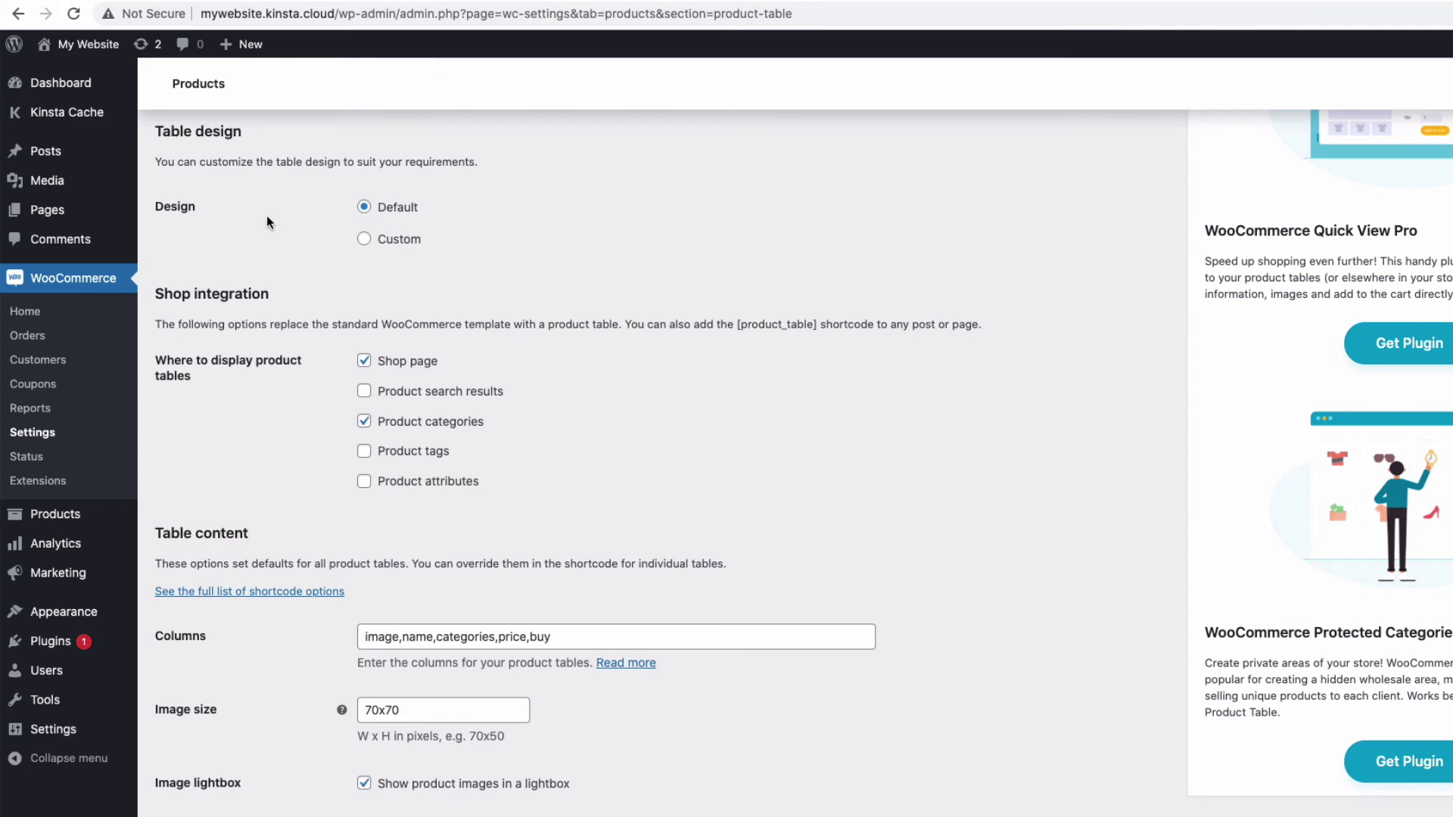
{"action": "scroll", "coordinate": [272, 217], "scroll_direction": "down", "scroll_amount": 5}
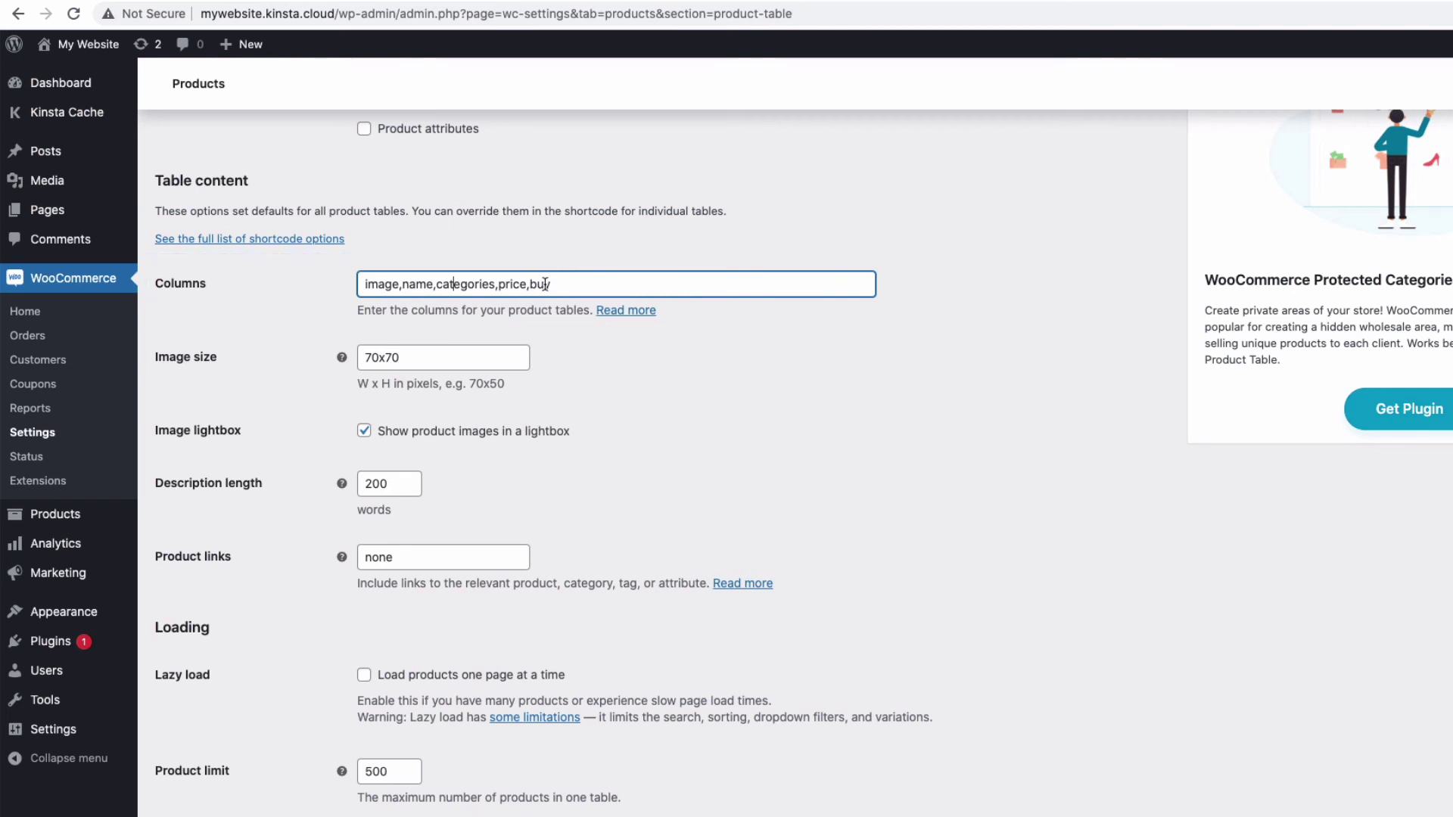
{"action": "scroll", "coordinate": [328, 310], "scroll_direction": "down", "scroll_amount": 5}
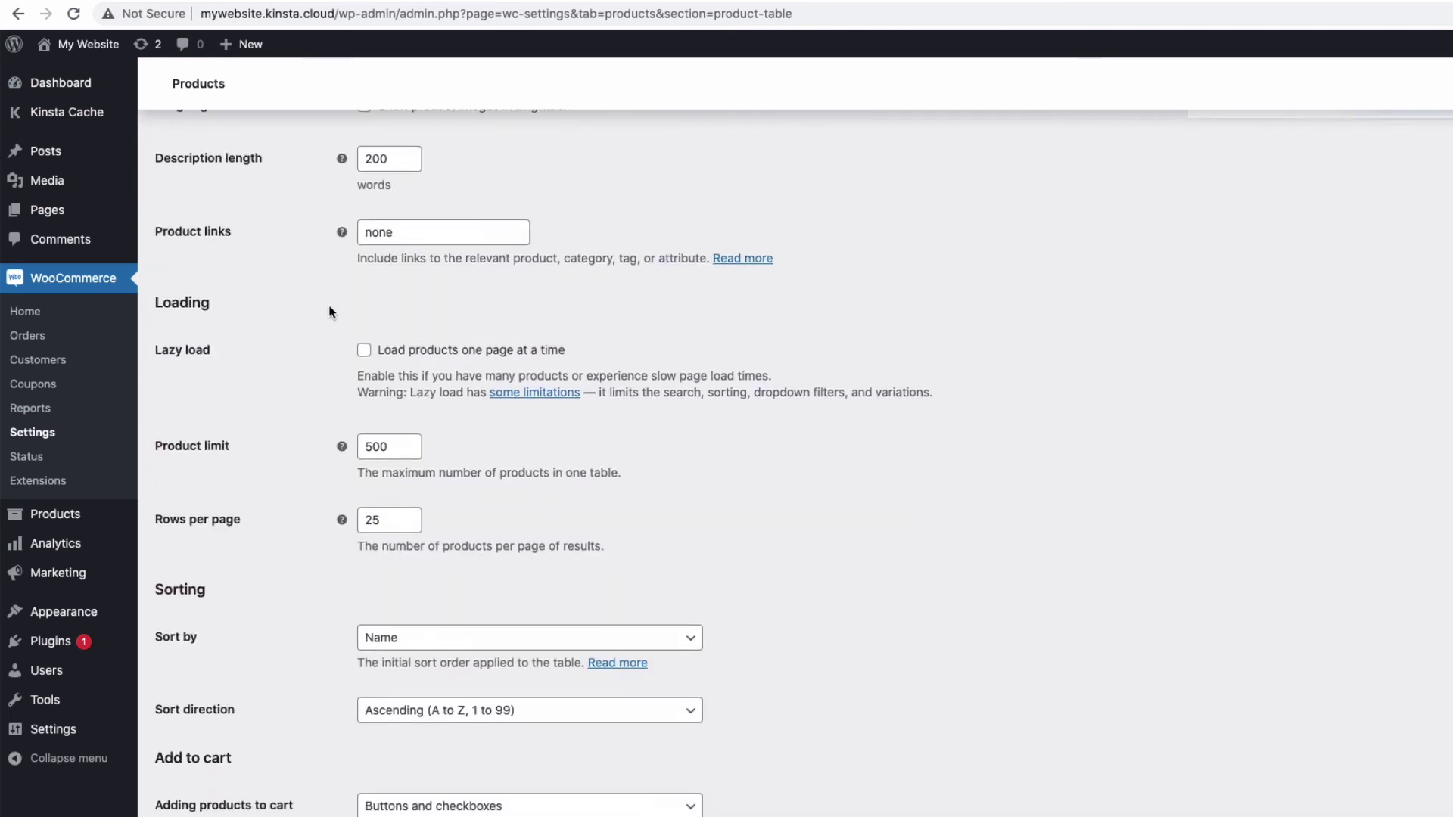
{"action": "scroll", "coordinate": [329, 306], "scroll_direction": "down", "scroll_amount": 3}
{"action": "left_click", "coordinate": [383, 428]}
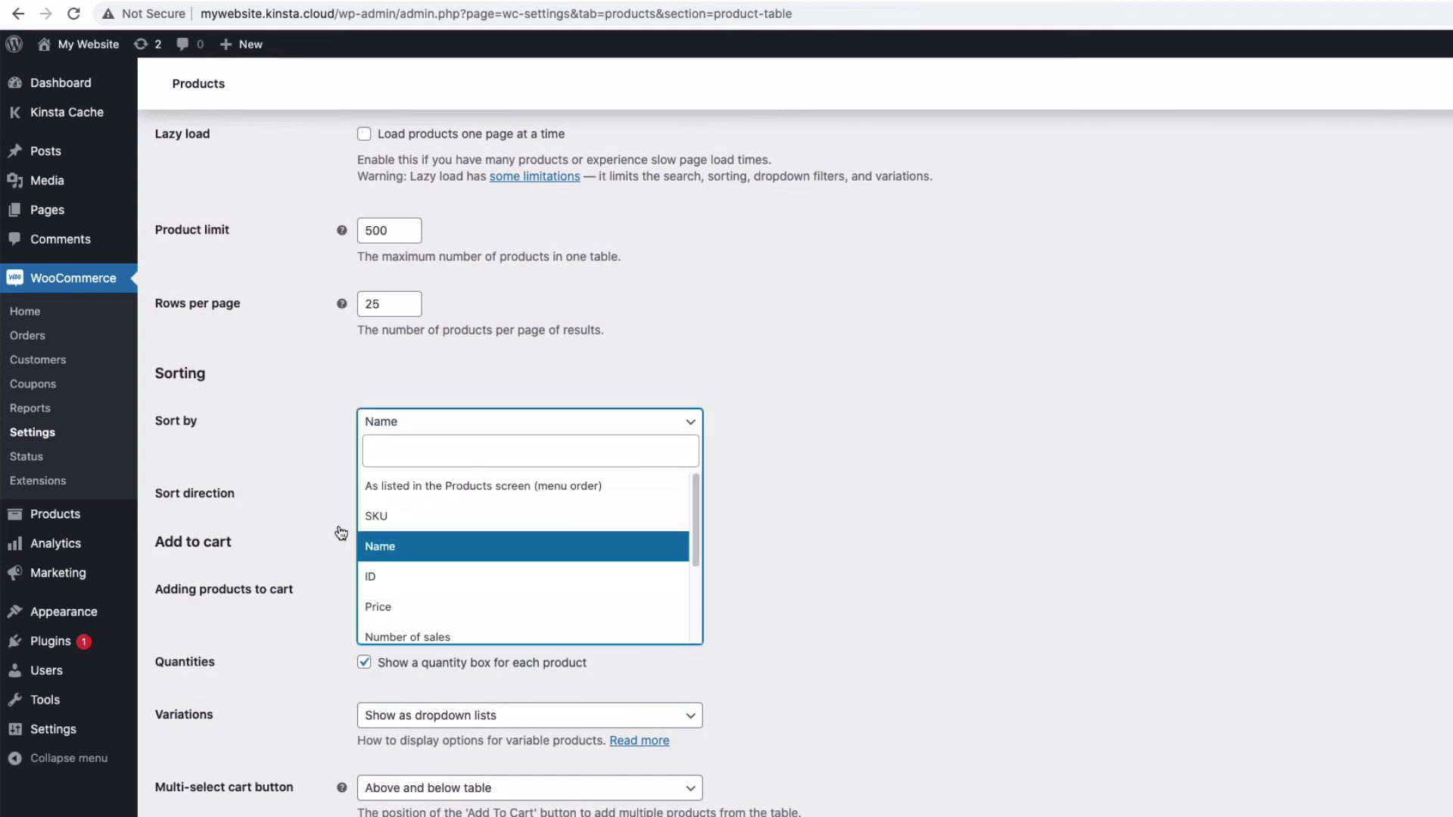
{"action": "left_click", "coordinate": [272, 429]}
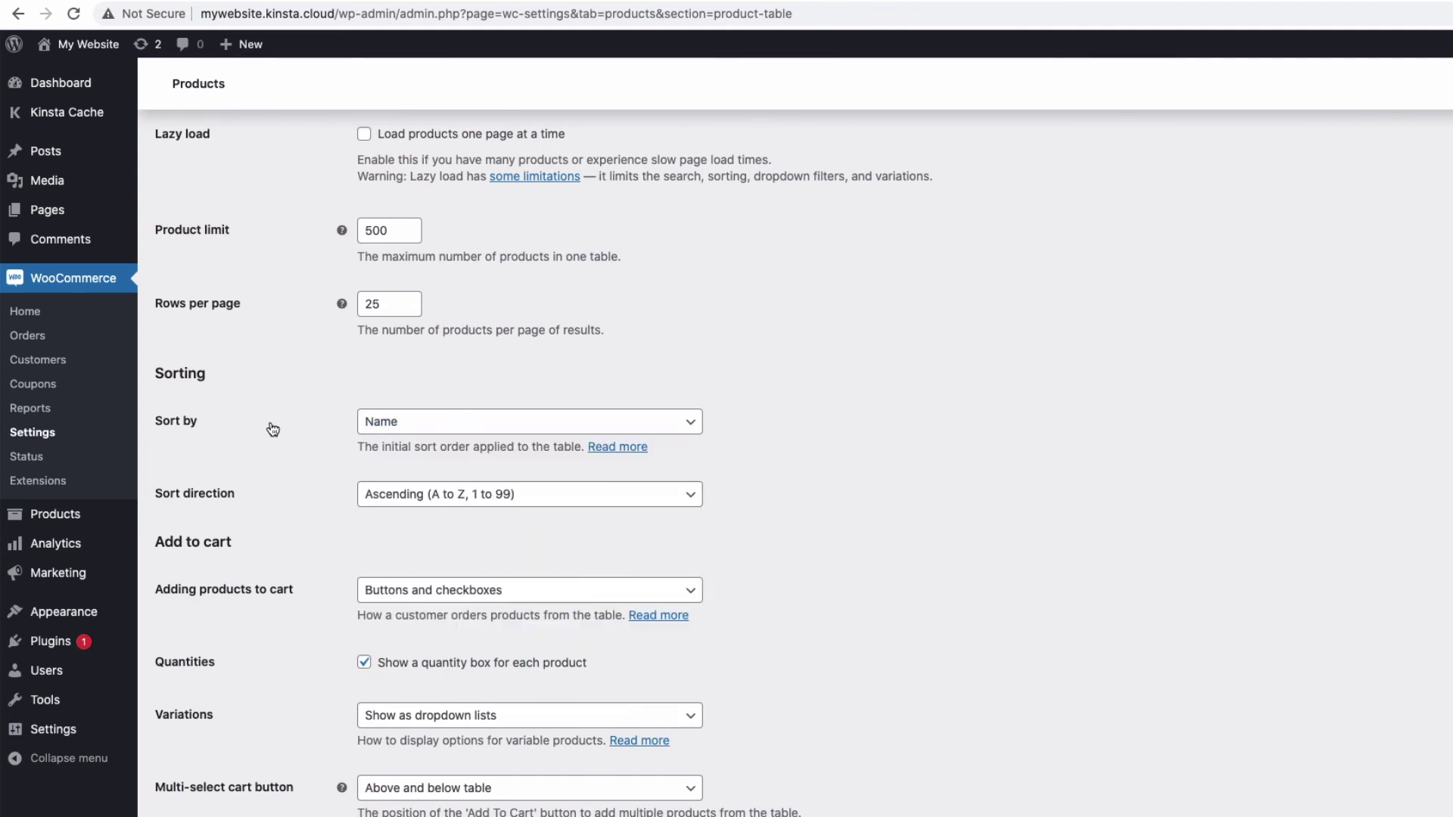
{"action": "left_click", "coordinate": [423, 598]}
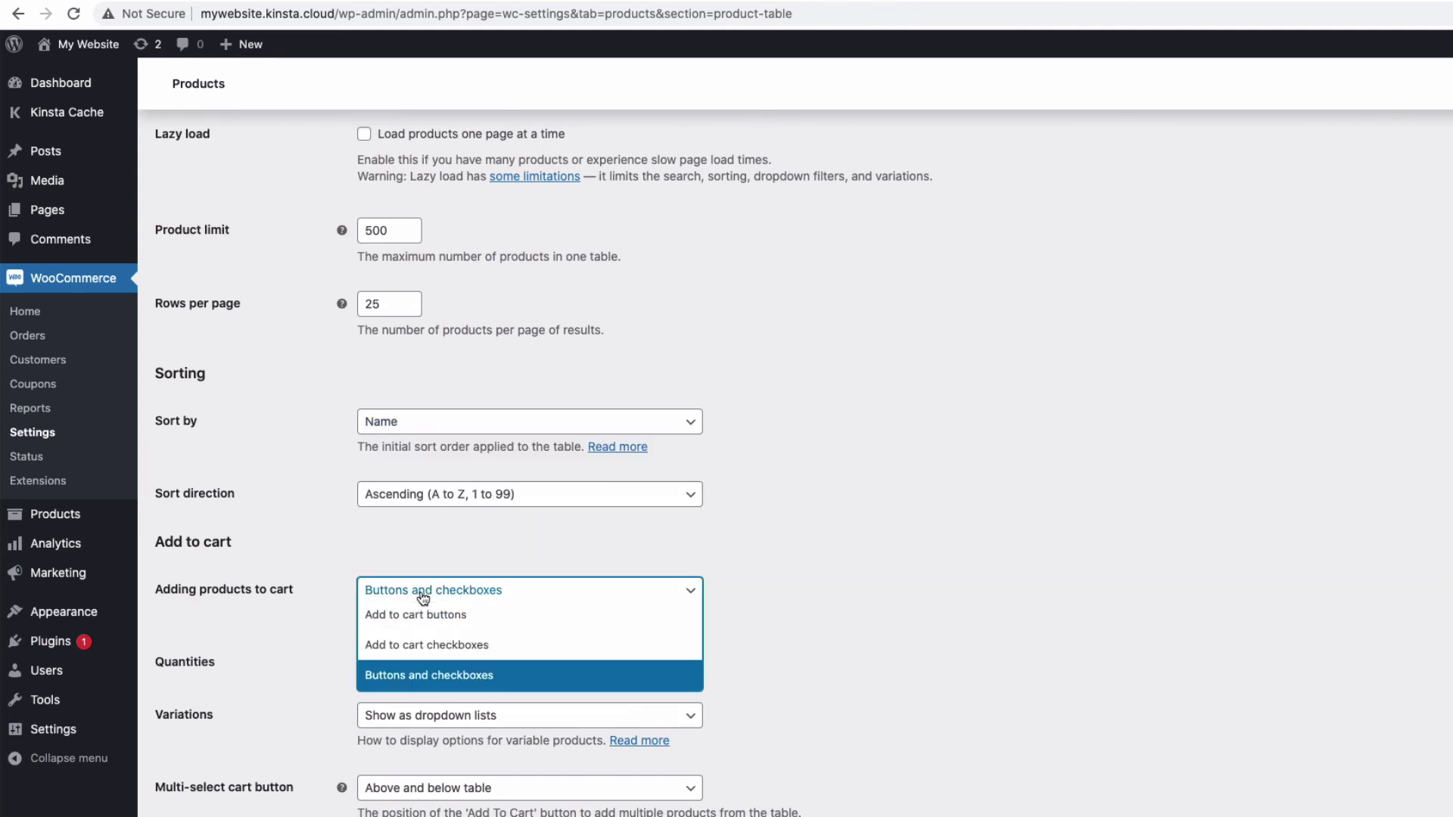
{"action": "left_click", "coordinate": [412, 676]}
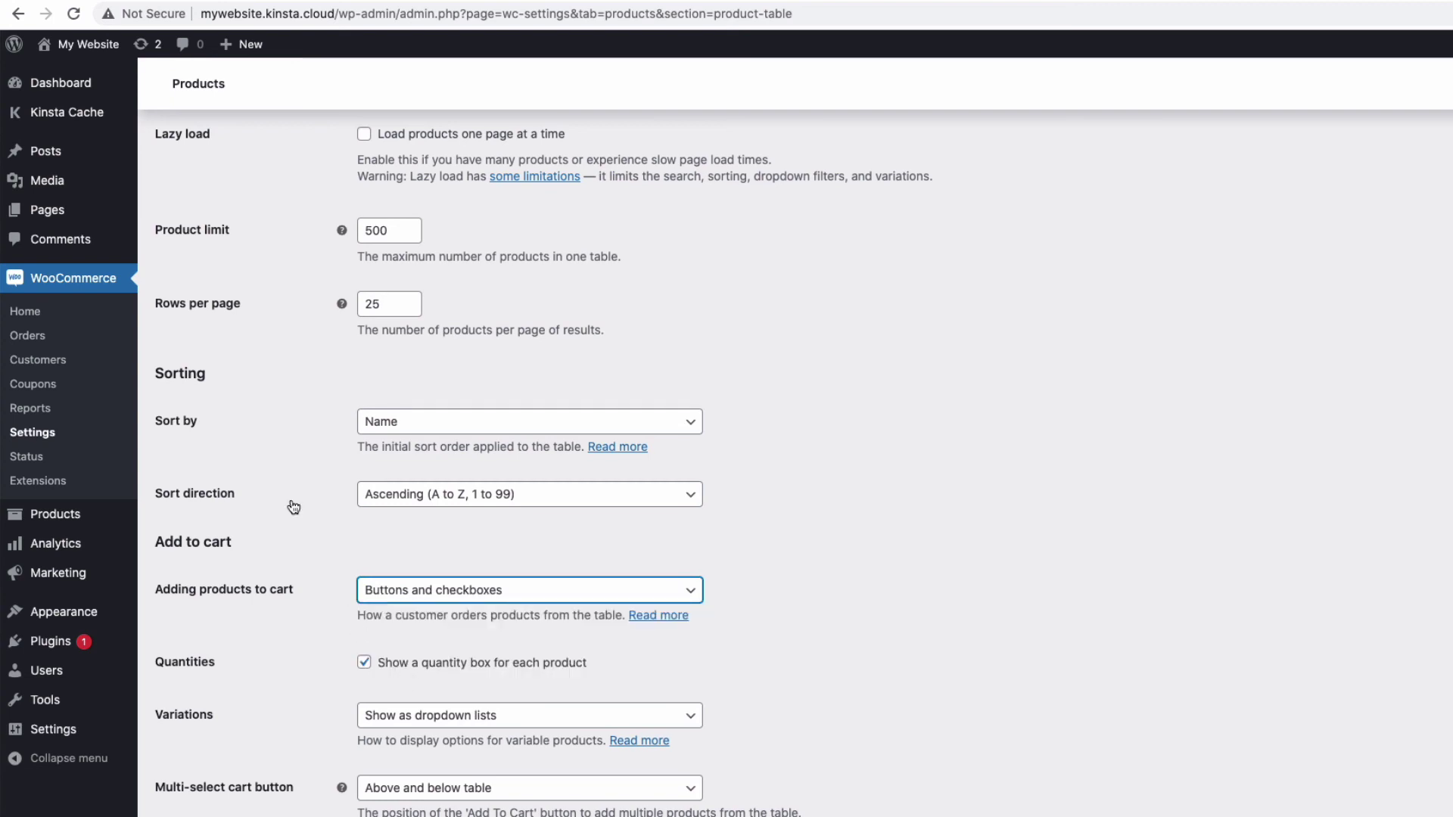
{"action": "scroll", "coordinate": [293, 507], "scroll_direction": "down", "scroll_amount": 4}
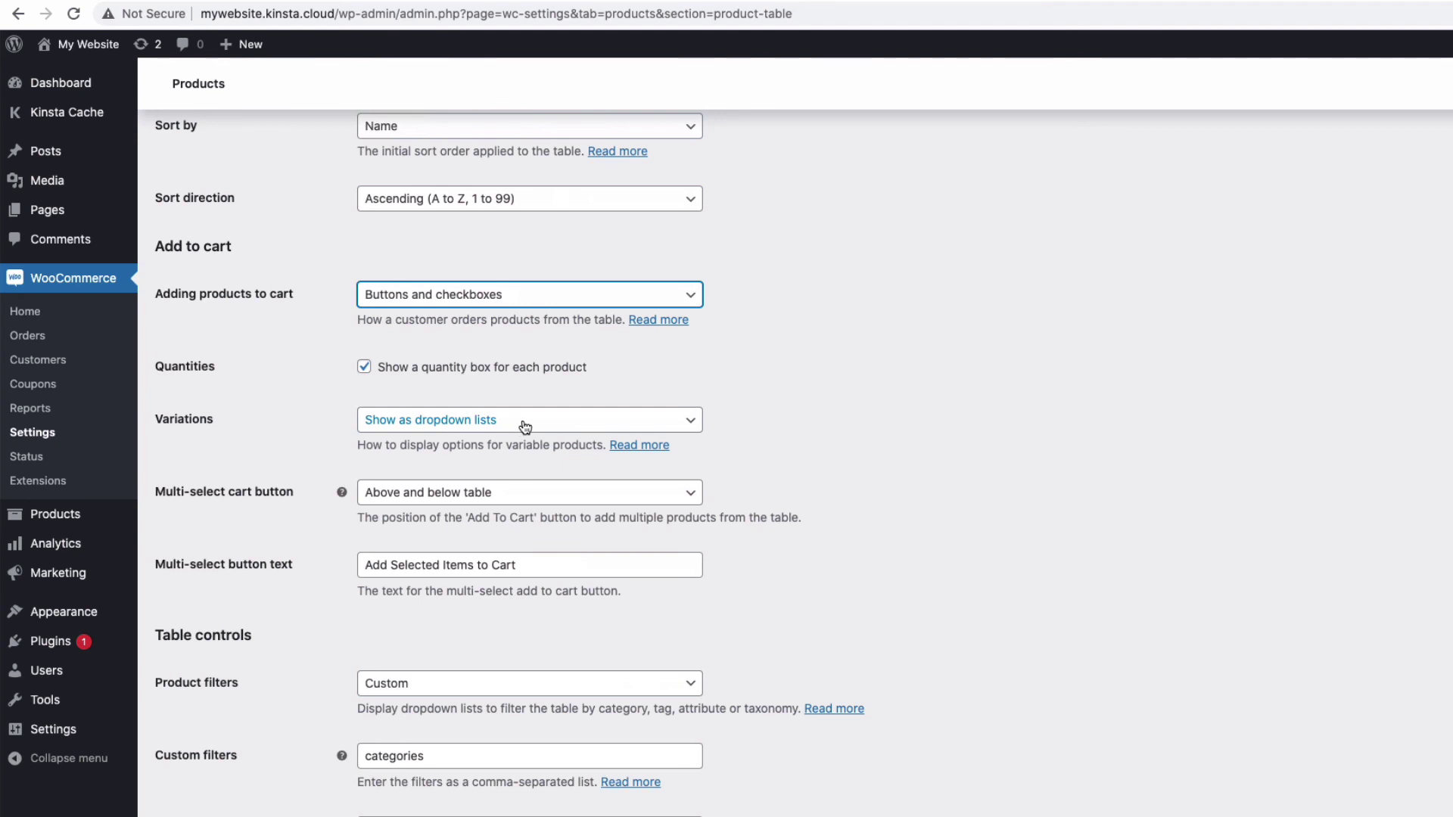
{"action": "left_click", "coordinate": [525, 427]}
{"action": "left_click", "coordinate": [470, 446]}
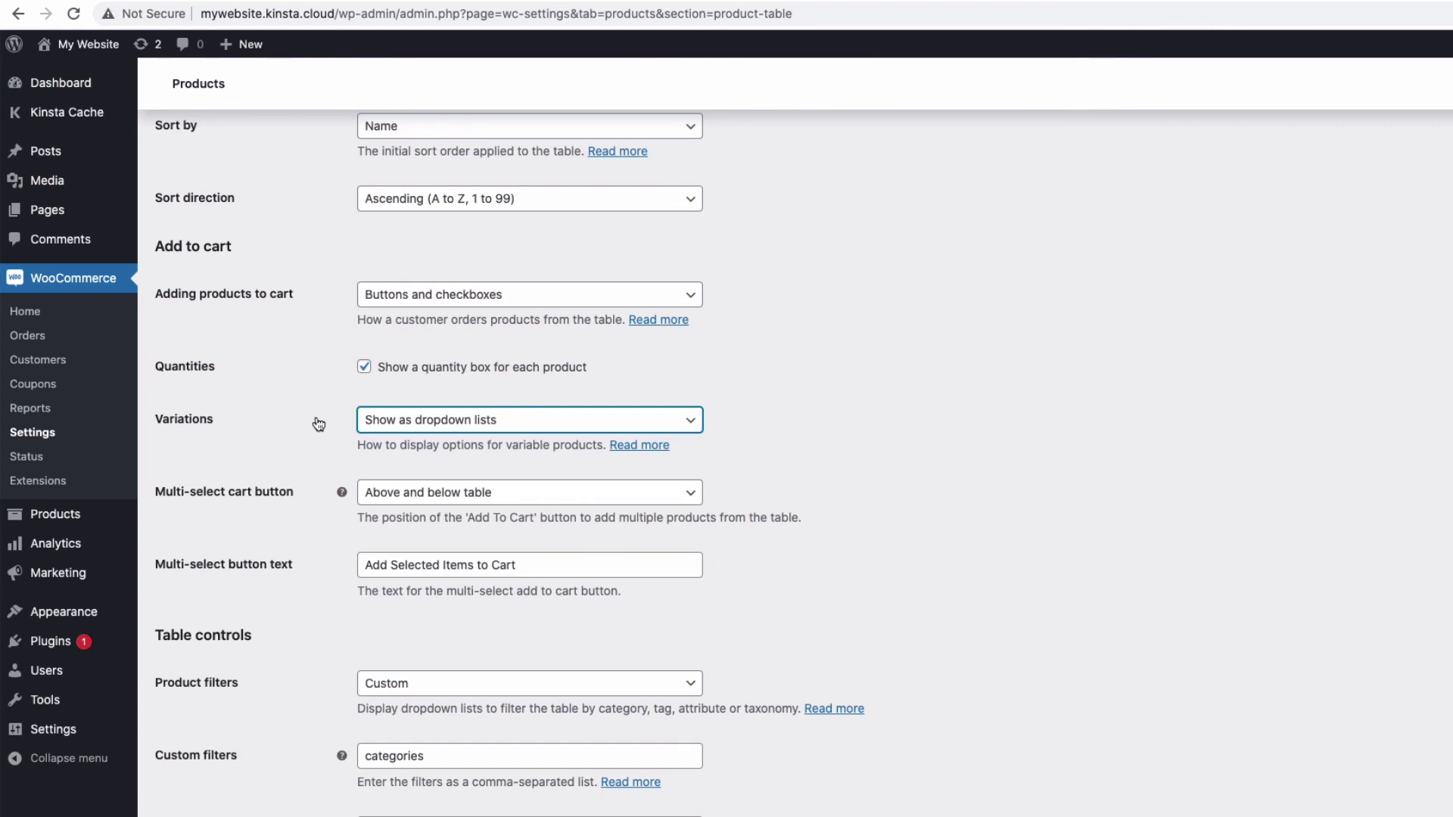
{"action": "scroll", "coordinate": [316, 424], "scroll_direction": "down", "scroll_amount": 3}
{"action": "scroll", "coordinate": [318, 422], "scroll_direction": "down", "scroll_amount": 2}
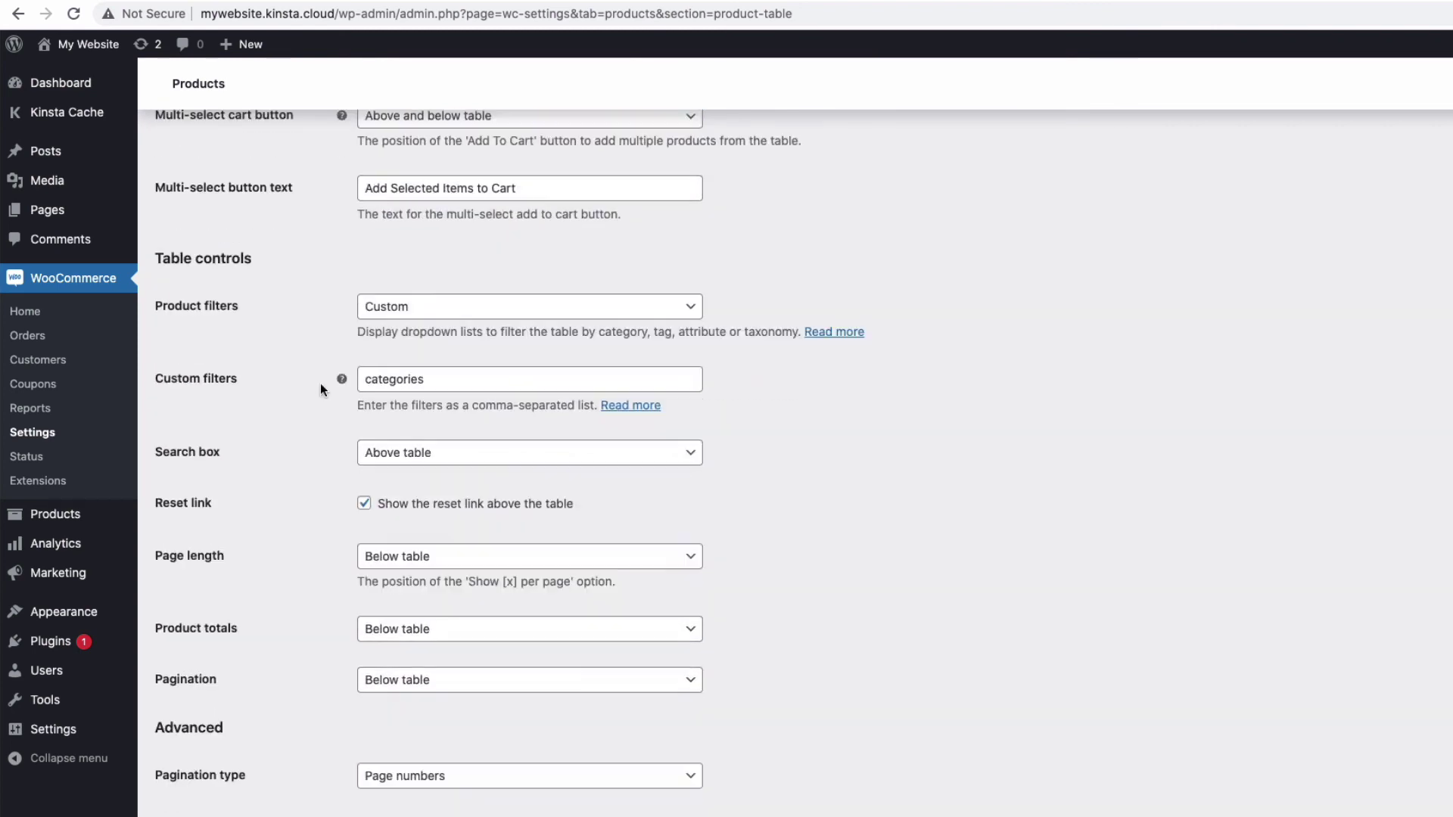
{"action": "left_click", "coordinate": [448, 305]}
{"action": "left_click", "coordinate": [330, 310]}
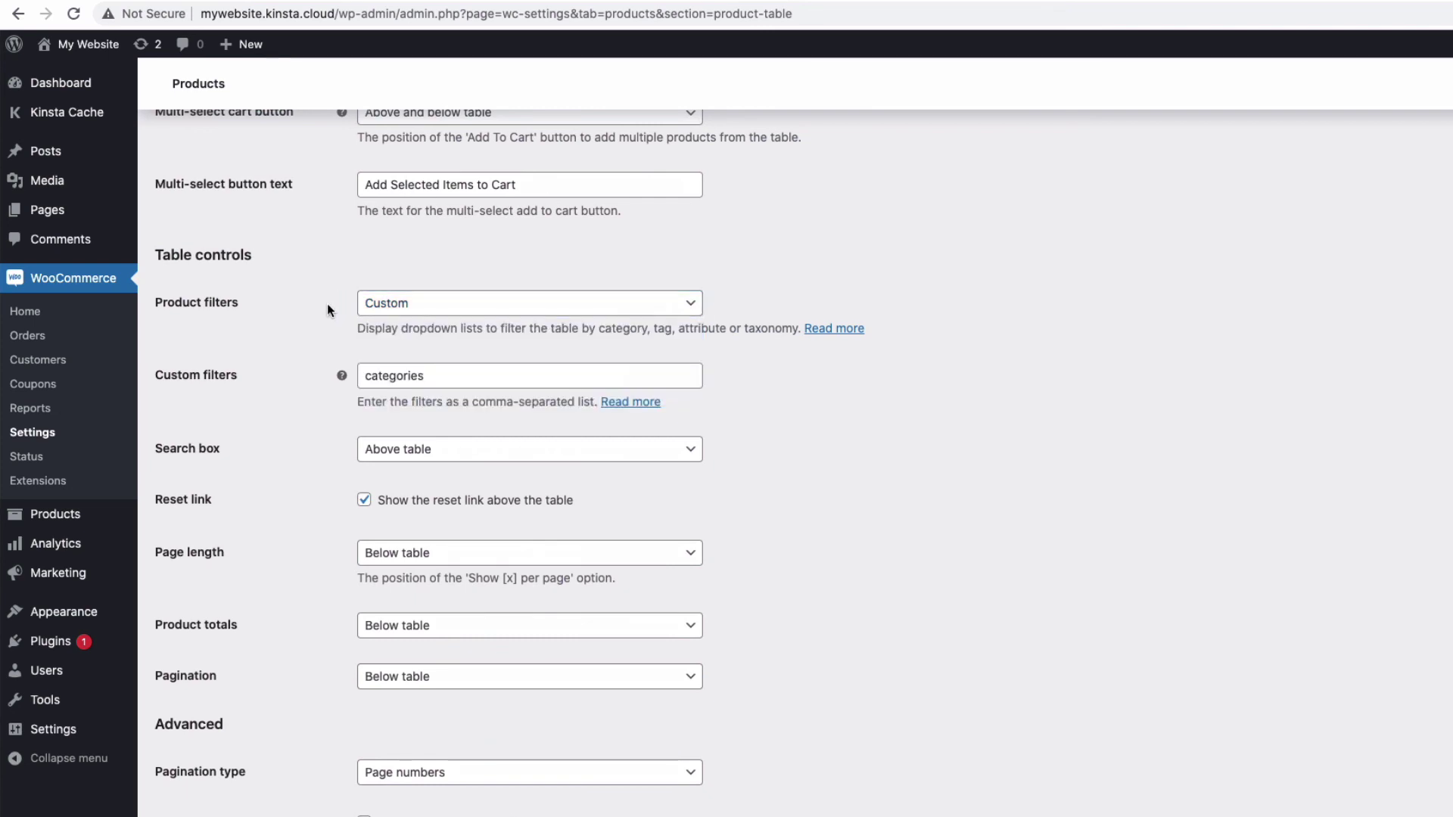
{"action": "left_click", "coordinate": [401, 457]}
{"action": "left_click", "coordinate": [321, 457]}
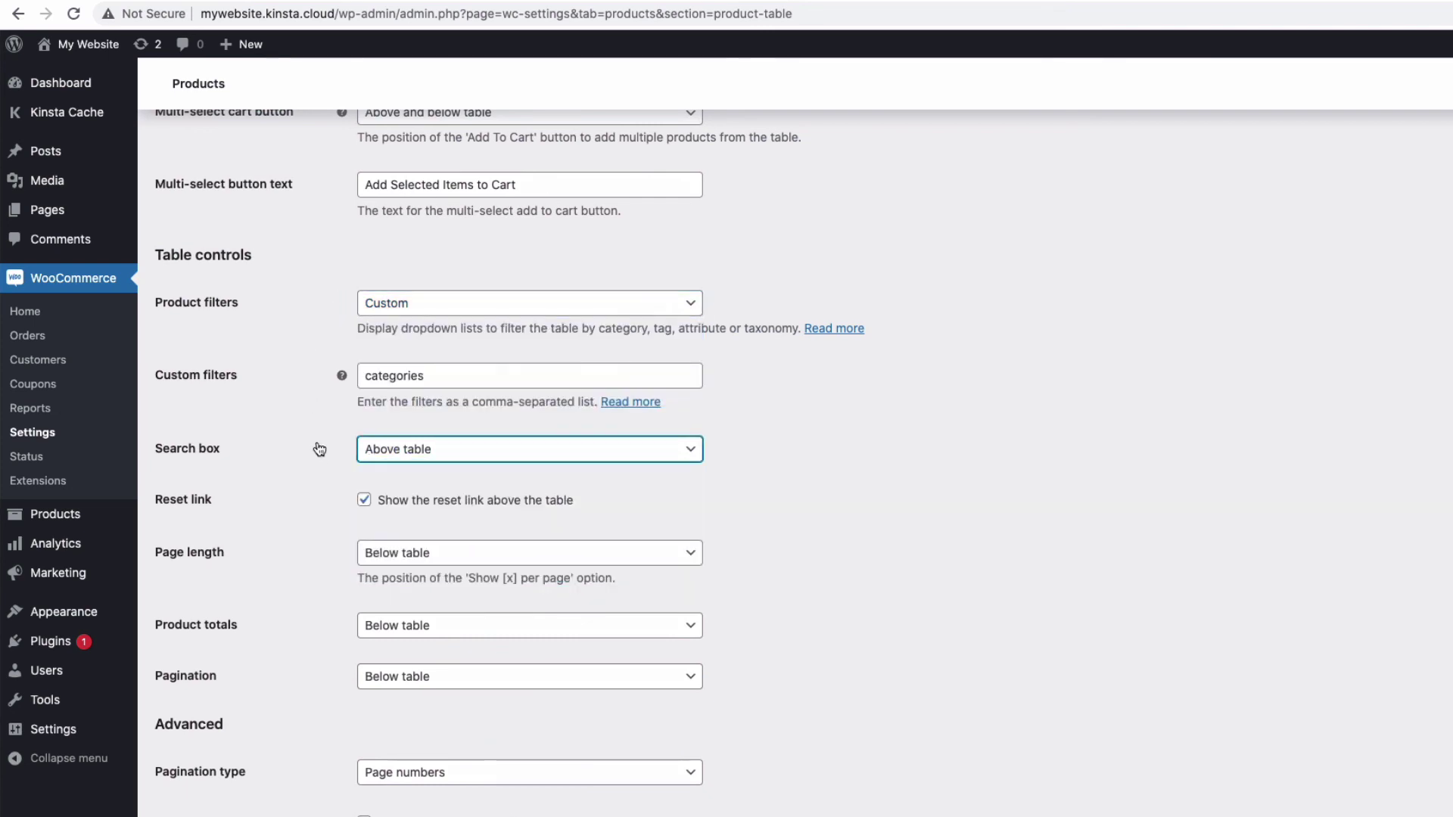
{"action": "scroll", "coordinate": [321, 454], "scroll_direction": "down", "scroll_amount": 1}
{"action": "scroll", "coordinate": [323, 461], "scroll_direction": "down", "scroll_amount": 4}
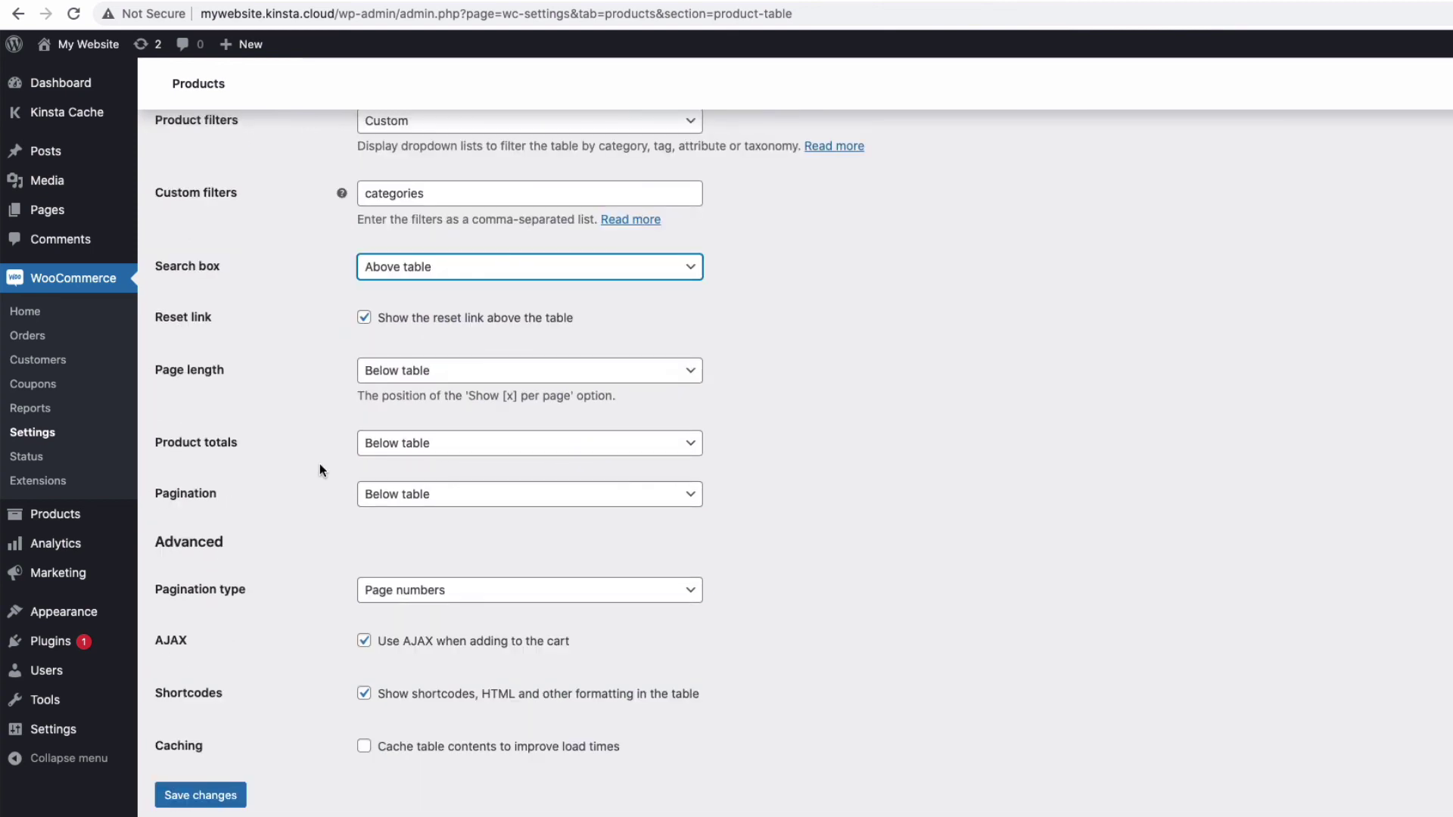
{"action": "scroll", "coordinate": [319, 463], "scroll_direction": "up", "scroll_amount": 20}
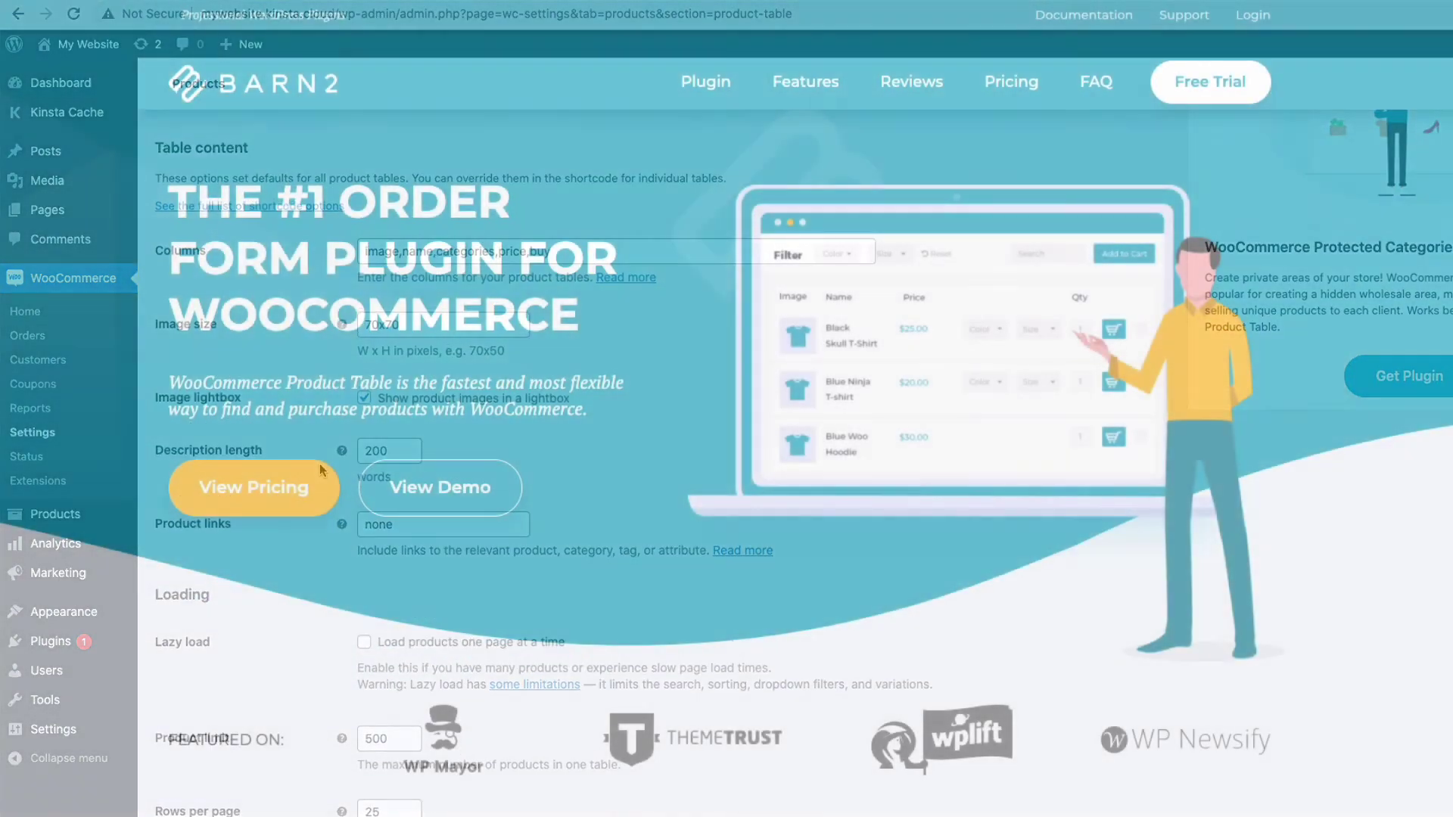